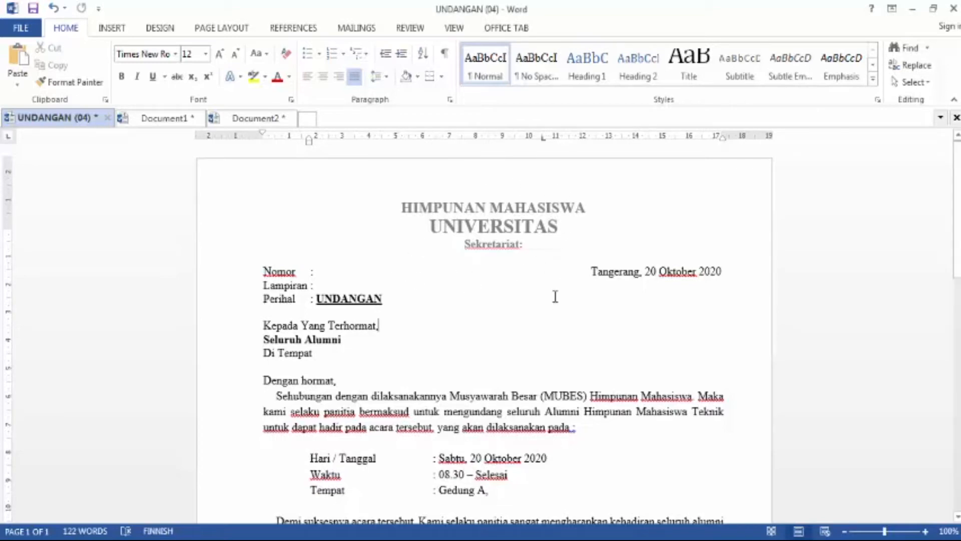
Step: Create a new blank document alongside the open UNDANGAN letter
scroll(555, 296, "down", 5)
scroll(555, 296, "down", 4)
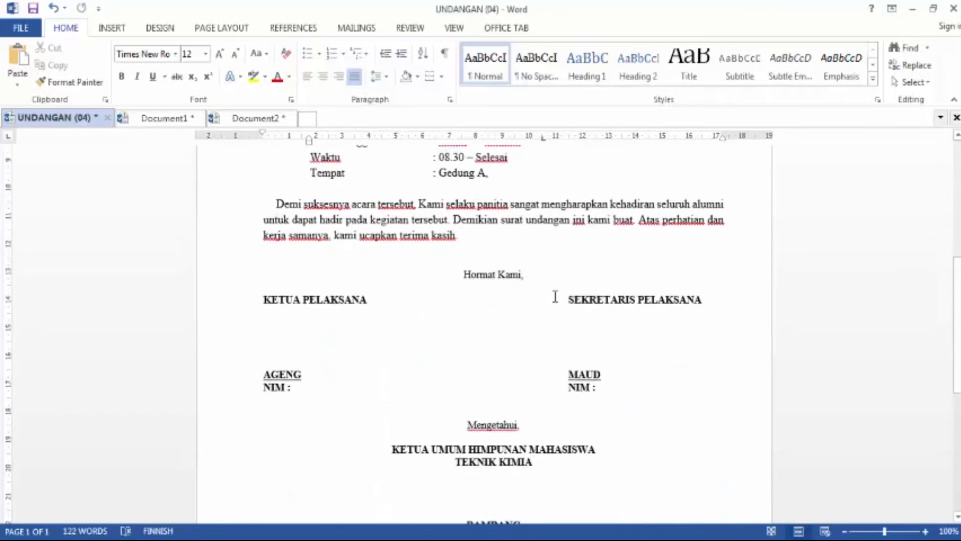
scroll(555, 296, "up", 10)
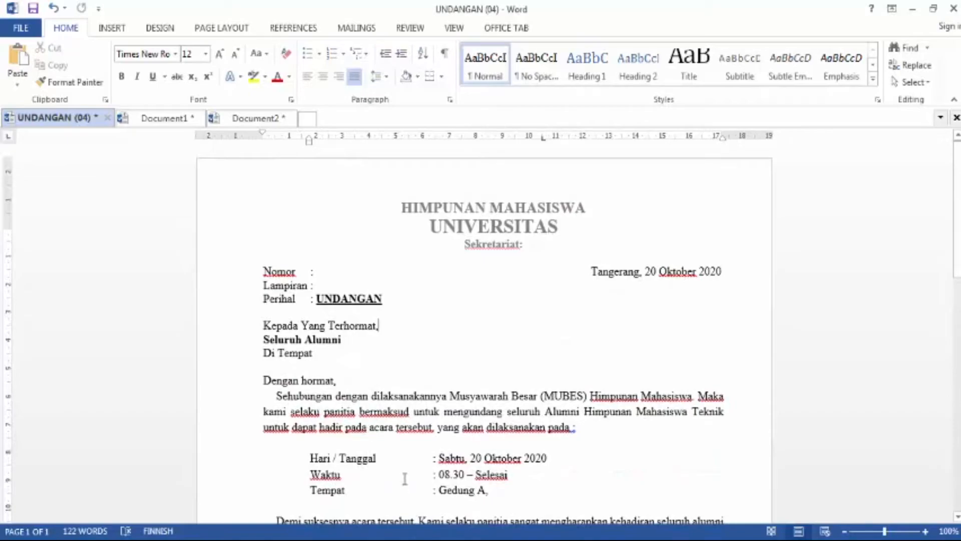
left_click(20, 30)
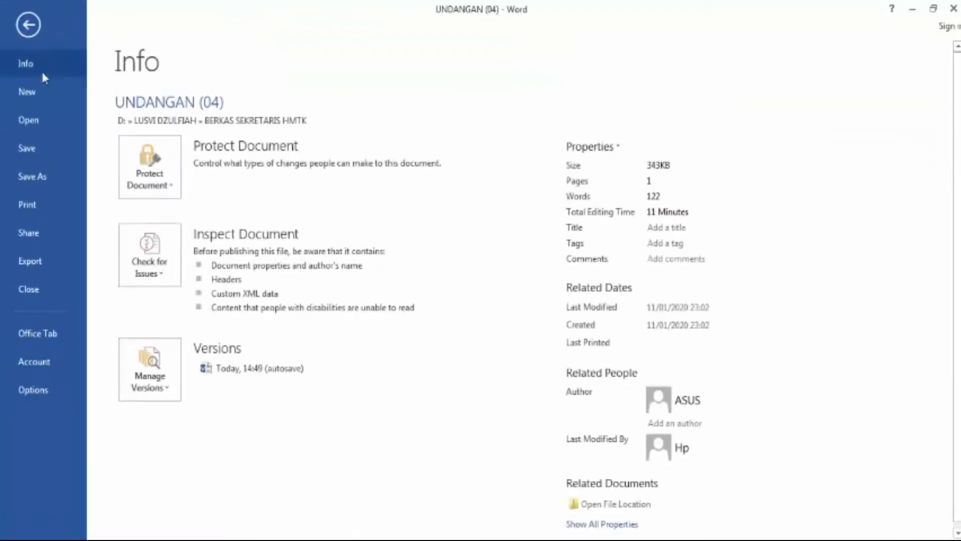
left_click(41, 94)
left_click(189, 232)
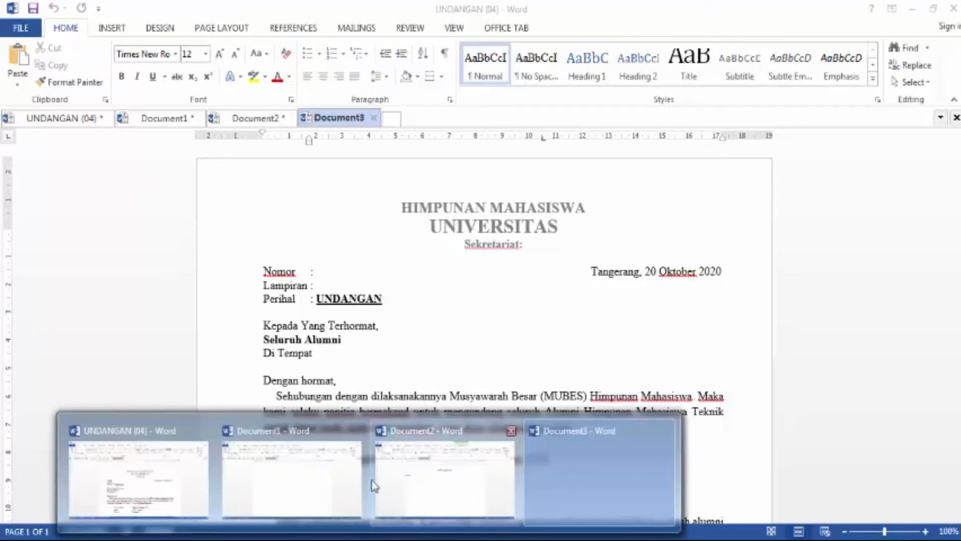
Step: Switch to Document1 and close the Document2 tab
left_click(314, 478)
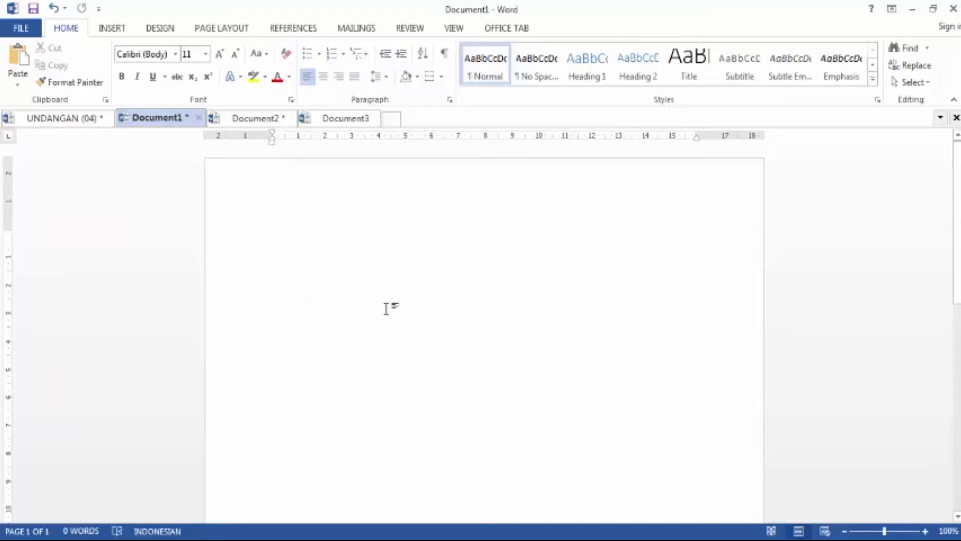
left_click(261, 117)
left_click(289, 118)
left_click(470, 307)
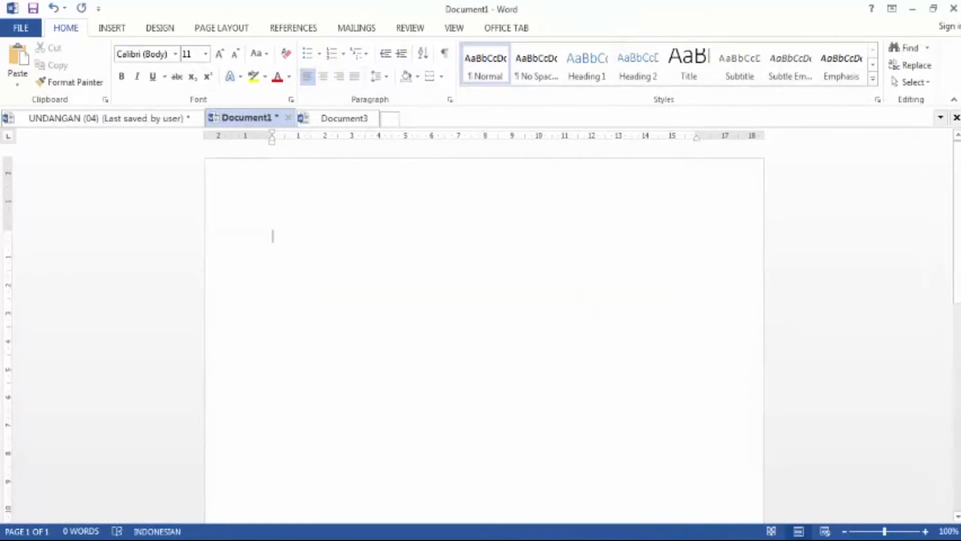
Step: Close the newly created Document3, returning to Document1
mouse_move(366, 531)
left_click(530, 471)
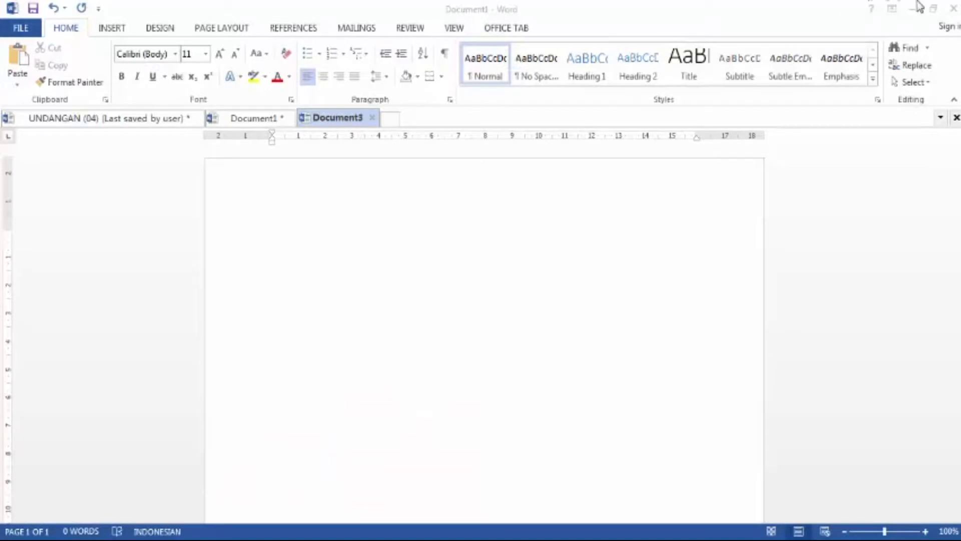
mouse_move(366, 532)
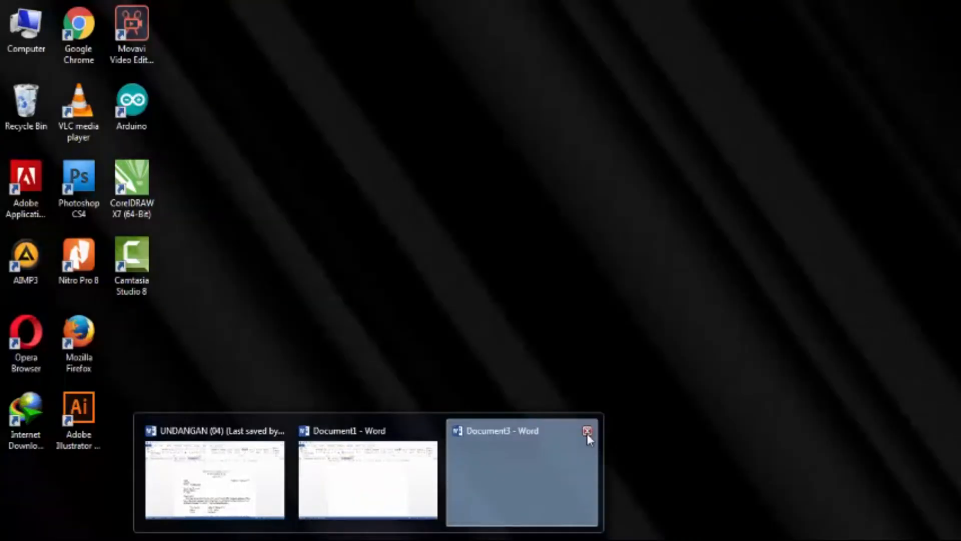
left_click(587, 431)
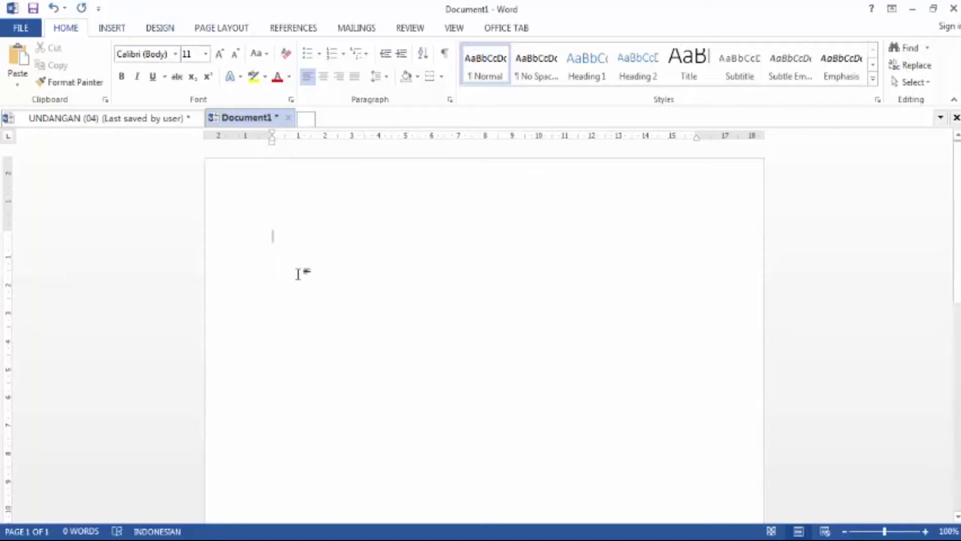
Step: Set the page size of Document1 to A4
left_click(220, 30)
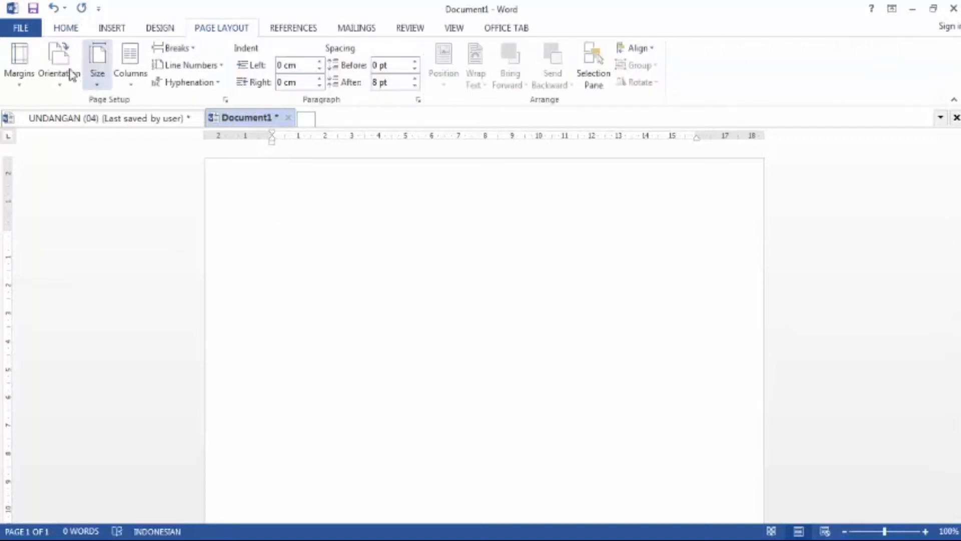
left_click(97, 75)
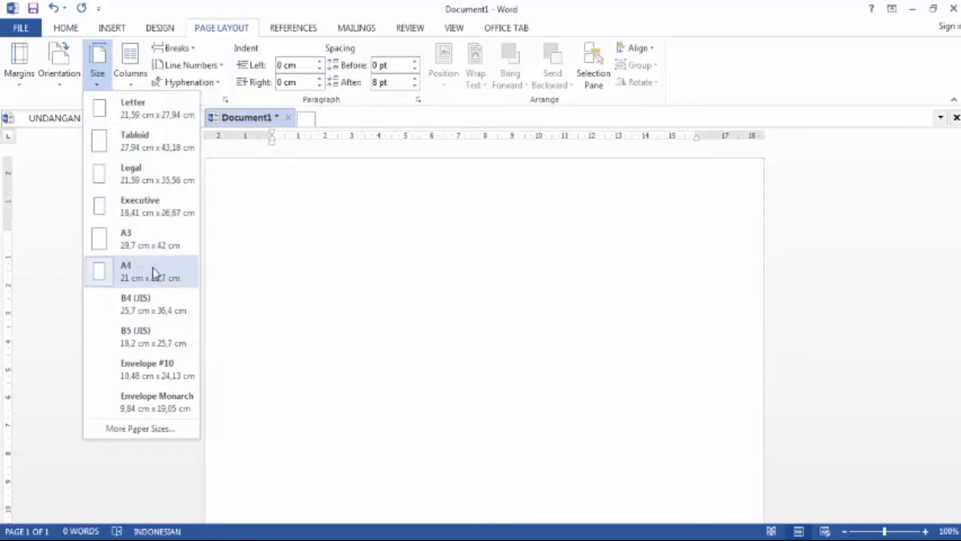
left_click(131, 275)
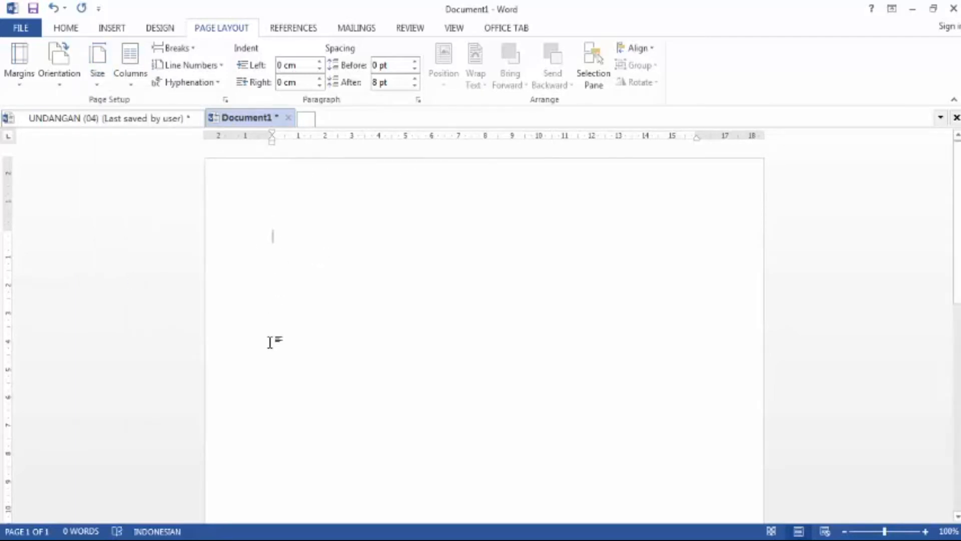
Step: Open the page header, center its paragraph, and enter MAHASISWA TEKNIK
double_click(347, 190)
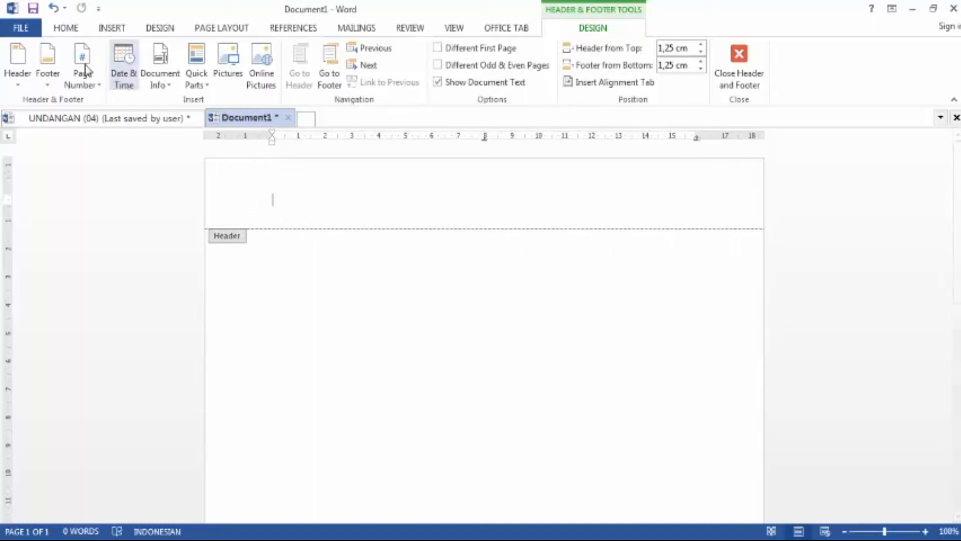
left_click(65, 30)
left_click(320, 82)
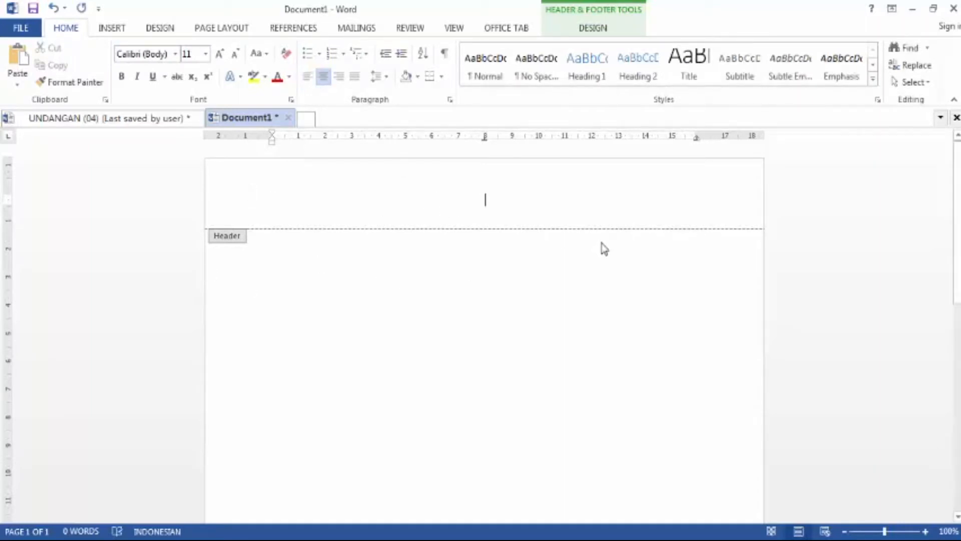
type("AH")
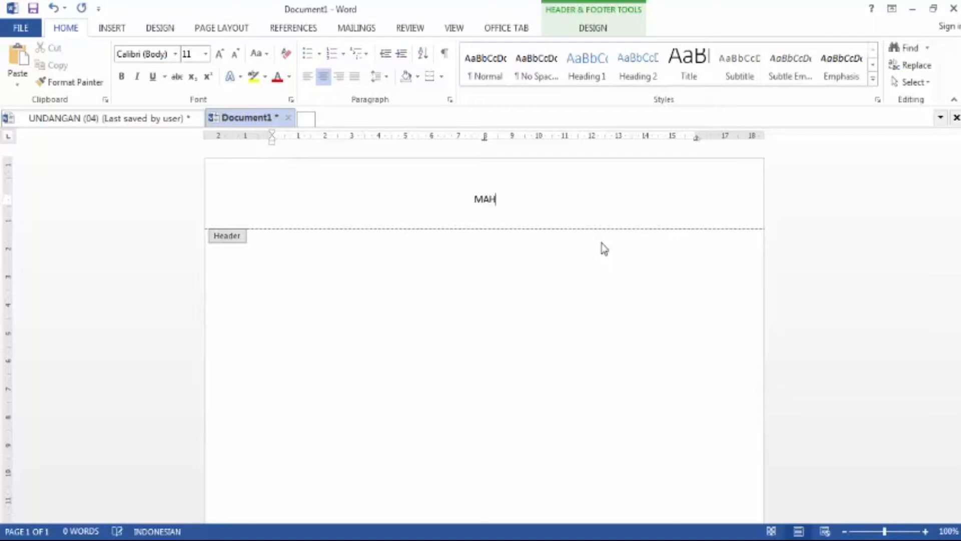
type("ASISWA TEKNIK")
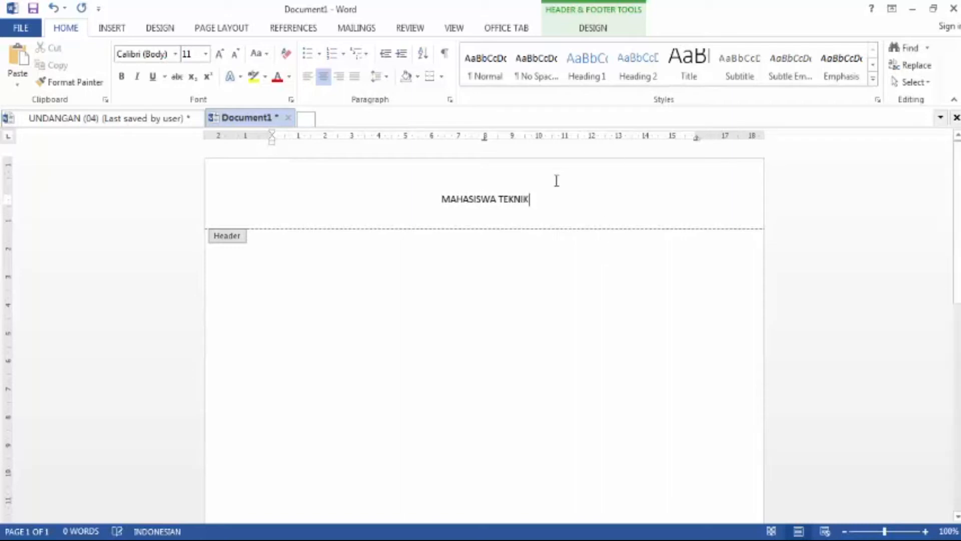
Step: Format the MAHASISWA TEKNIK header line in Times New Roman, 16 pt, bold
triple_click(509, 199)
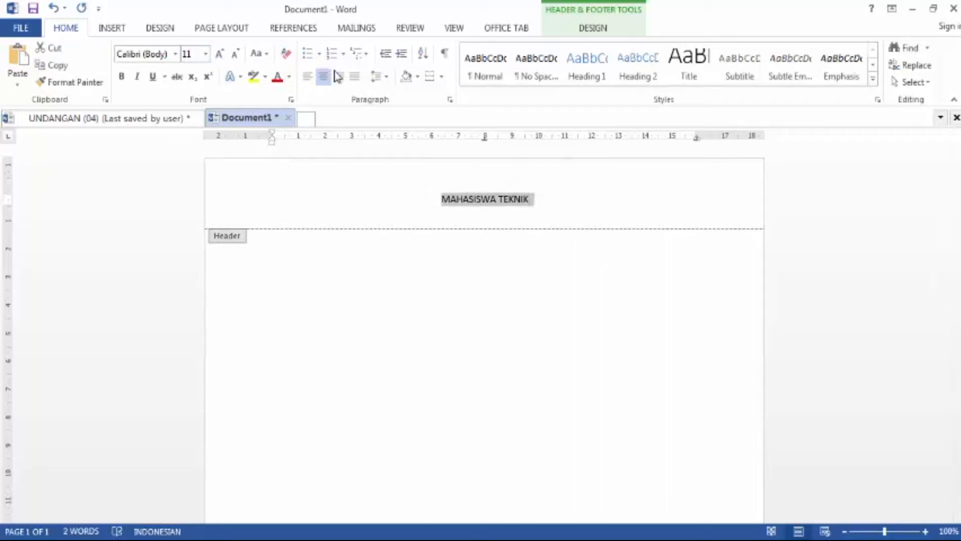
left_click(206, 55)
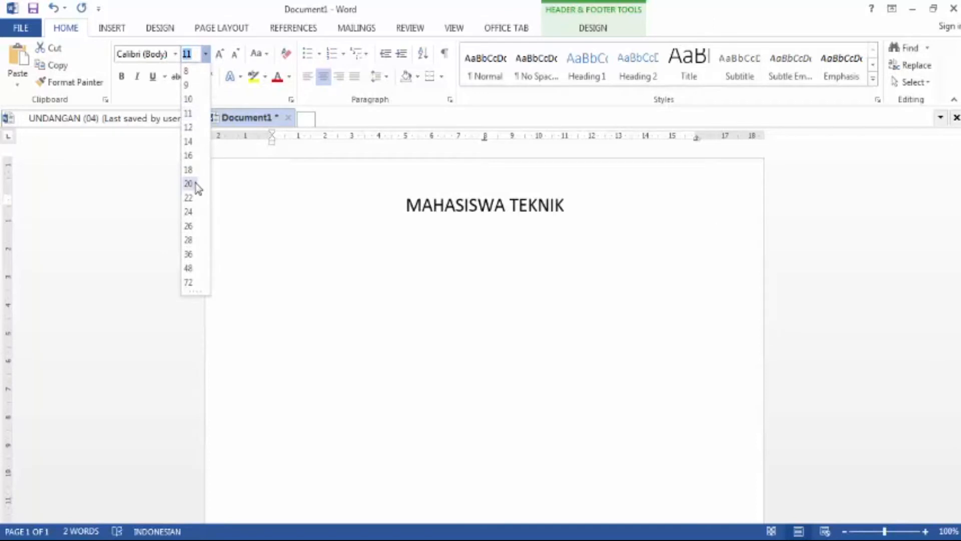
left_click(192, 186)
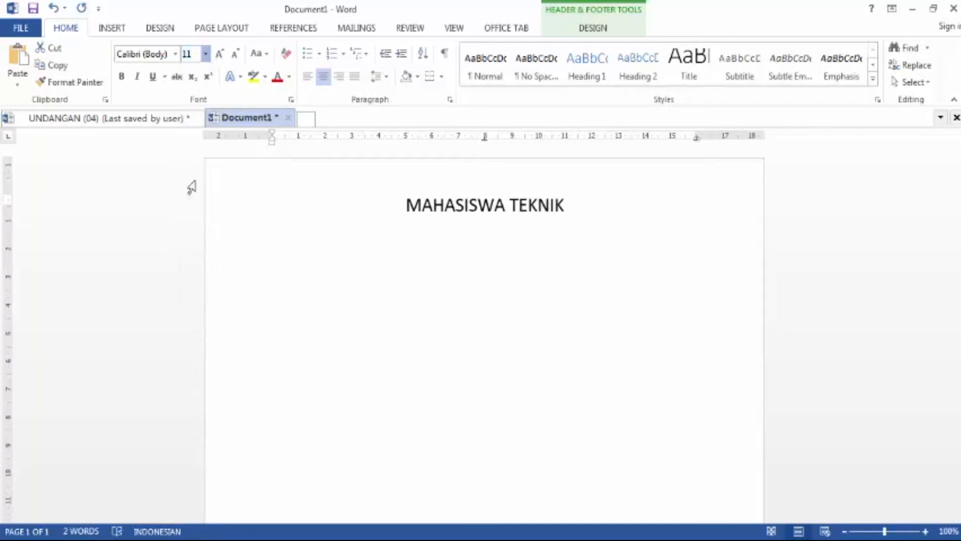
left_click(175, 53)
left_click(176, 147)
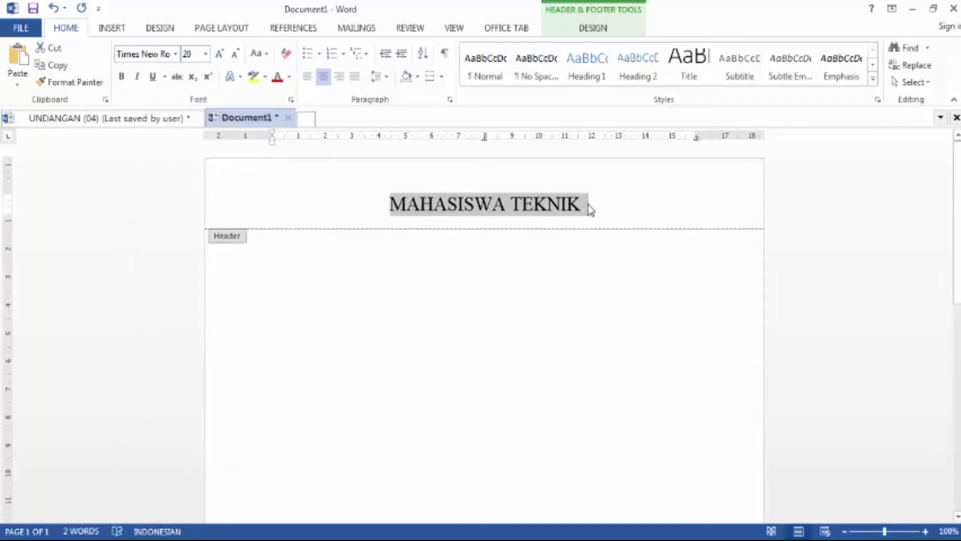
left_click_drag(595, 205, 381, 204)
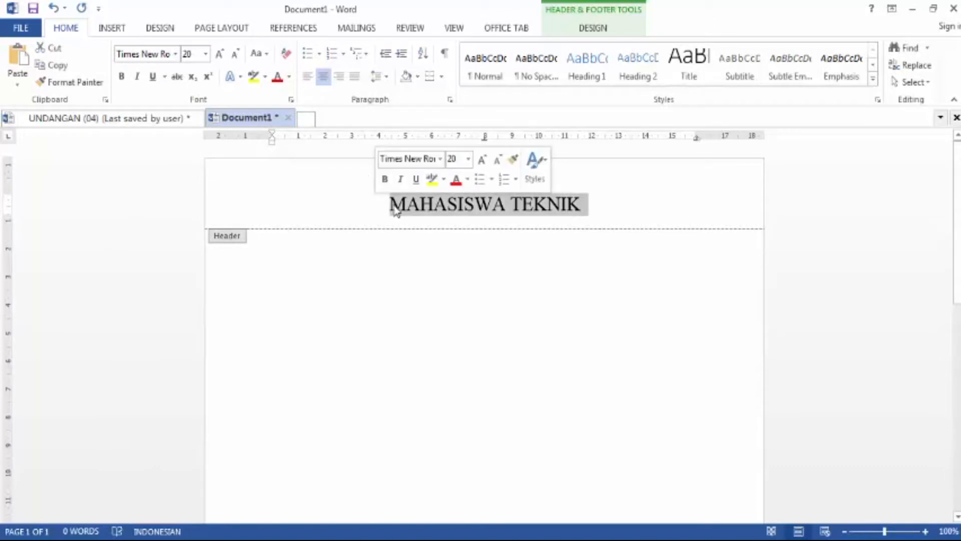
left_click(205, 53)
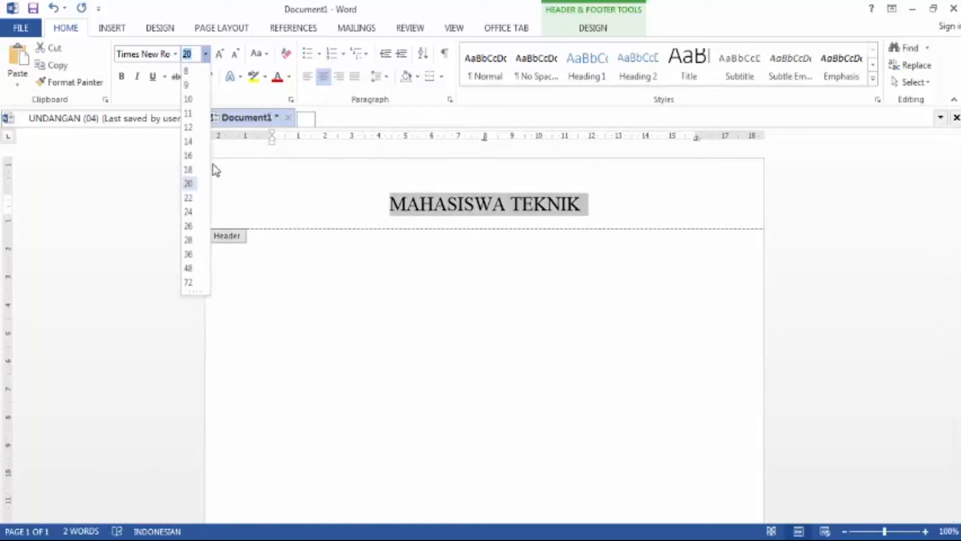
left_click(188, 155)
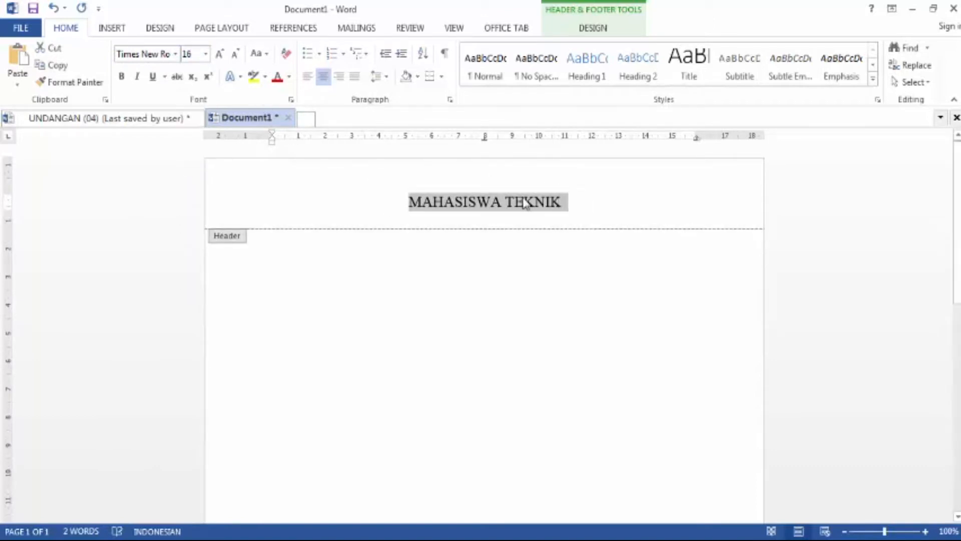
left_click(121, 76)
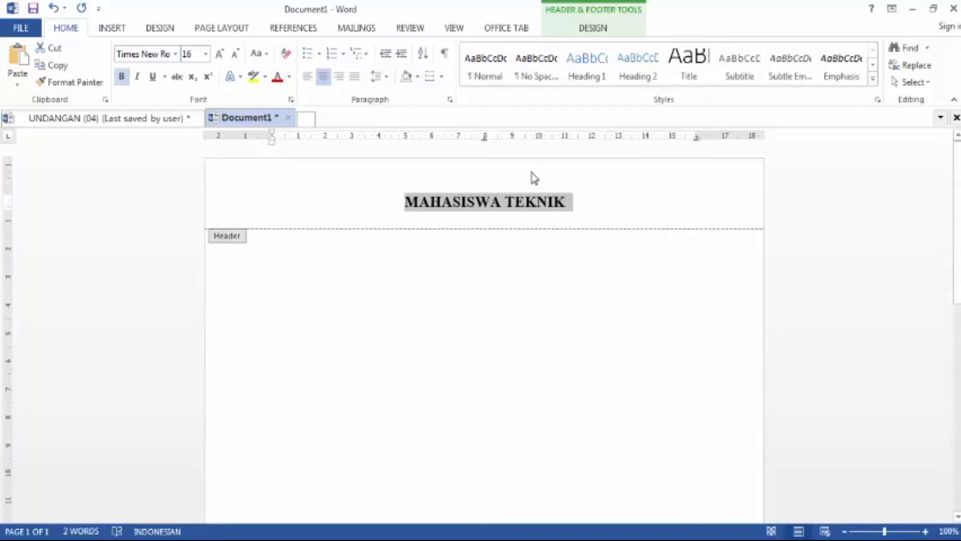
left_click(575, 206)
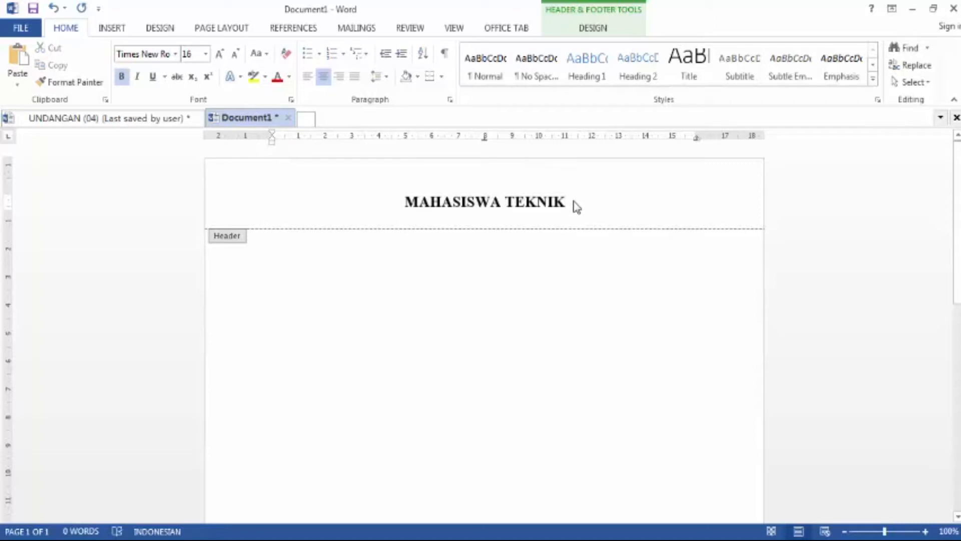
Step: Add the header lines UNIVERSITAS and SEKERTARIAT : below the first line
key("Return")
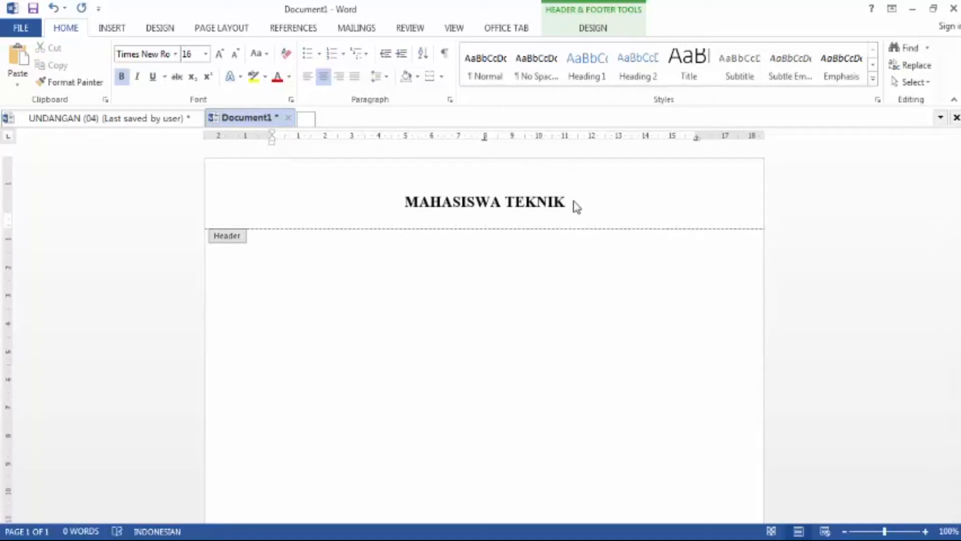
type("UNIVERSITAS")
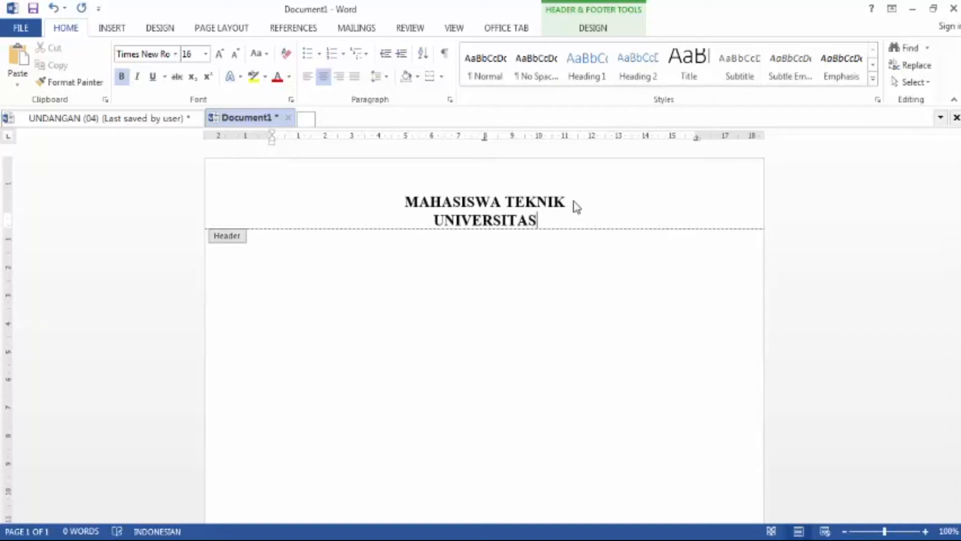
key("Return")
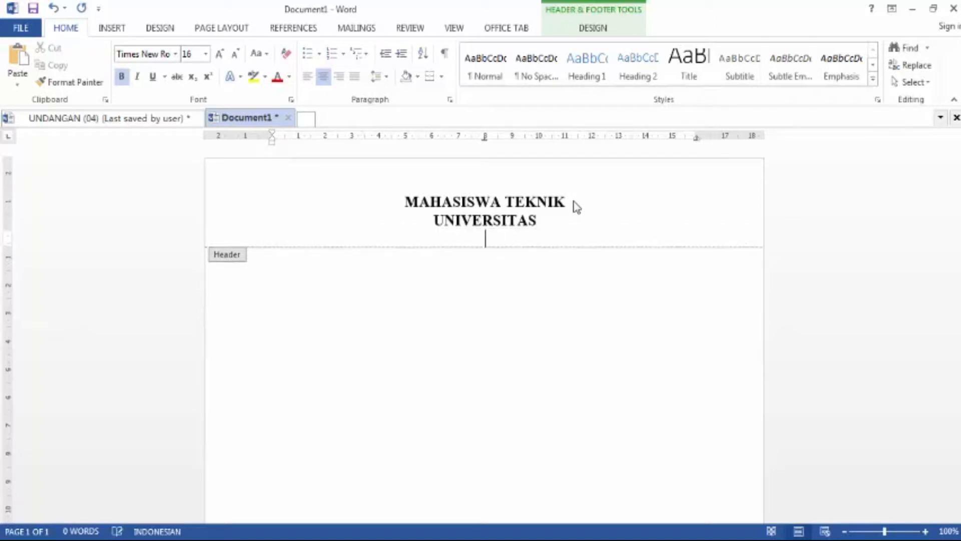
type("SEKERT")
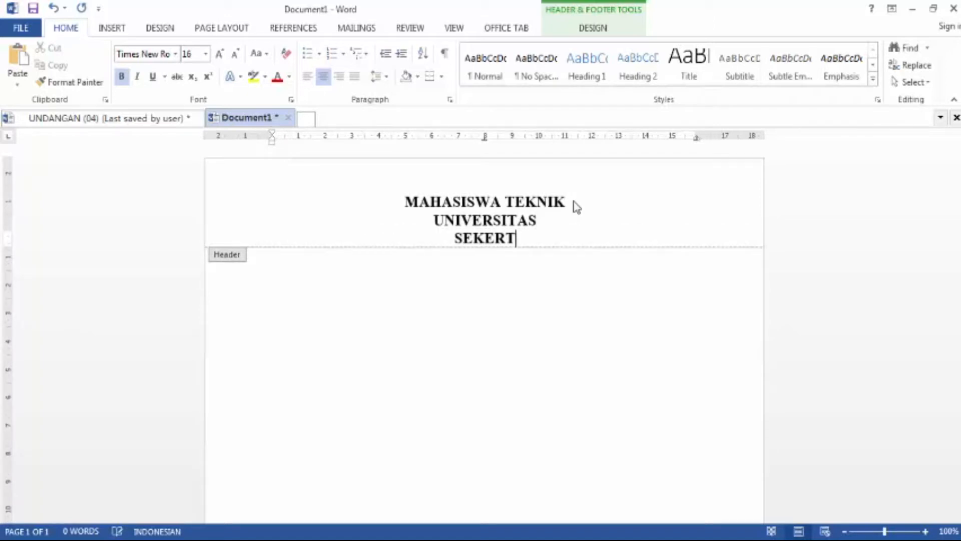
type("ARIA")
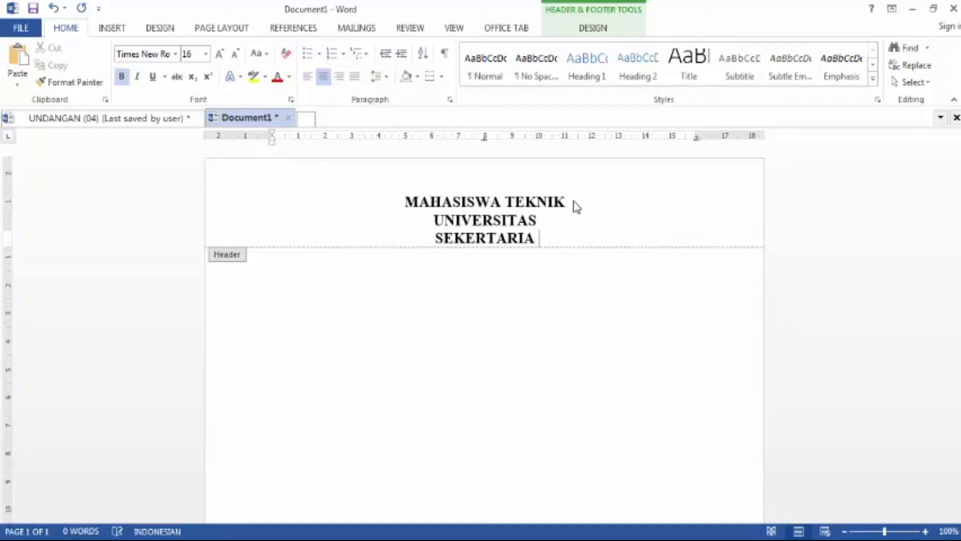
type("T ")
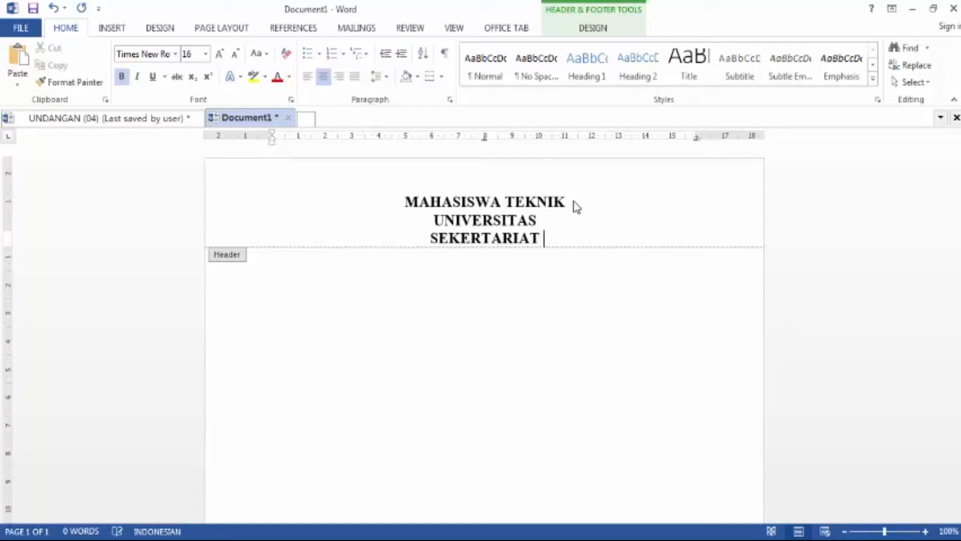
type(":")
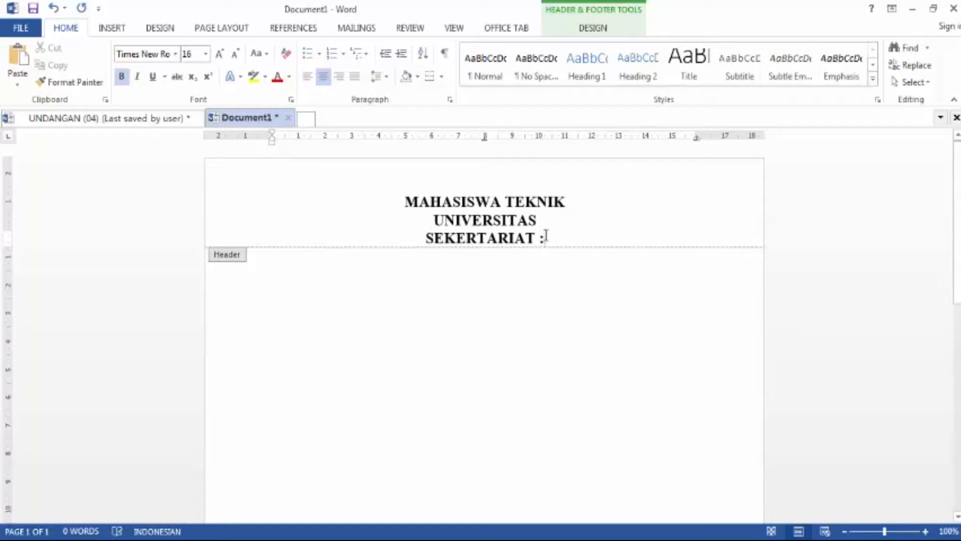
Step: Set the SEKERTARIAT : line to 12 pt and align it left
triple_click(508, 241)
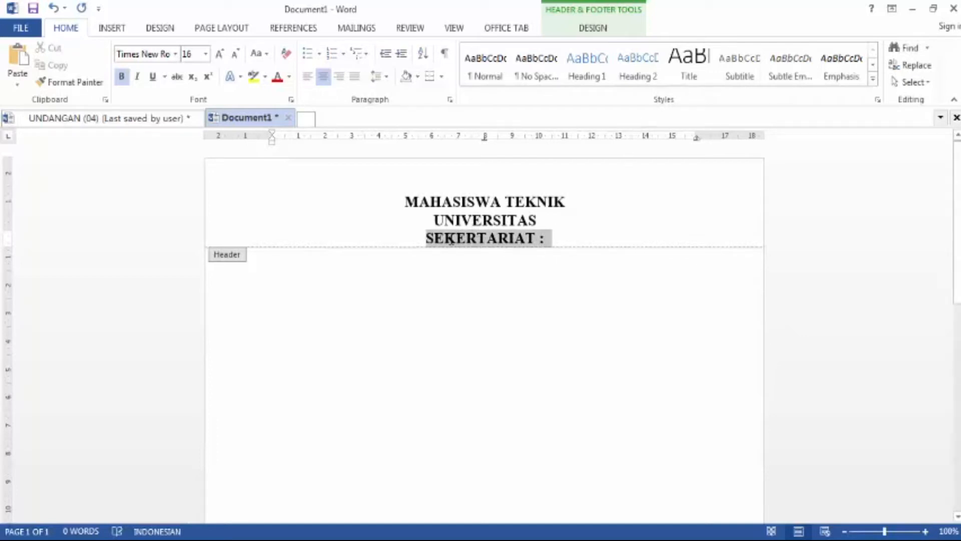
left_click(206, 55)
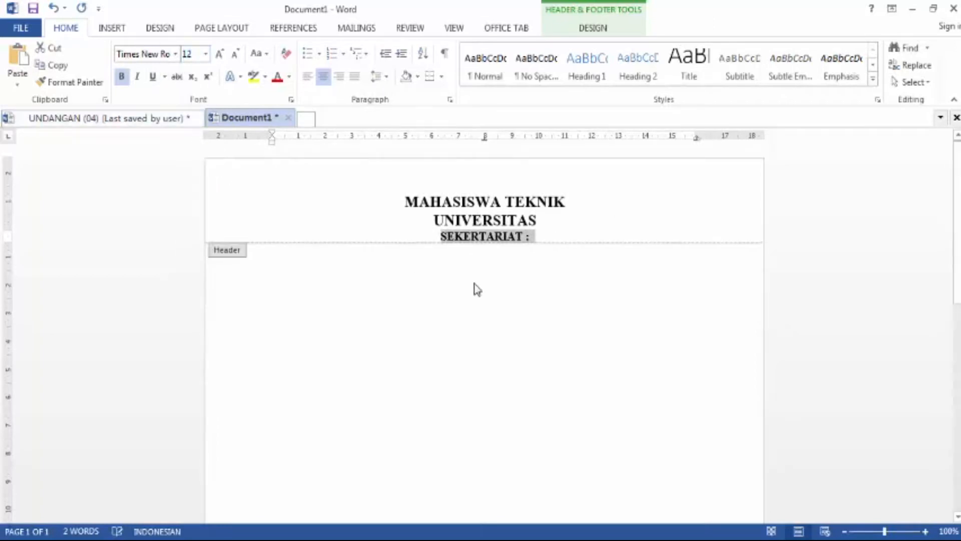
left_click(306, 78)
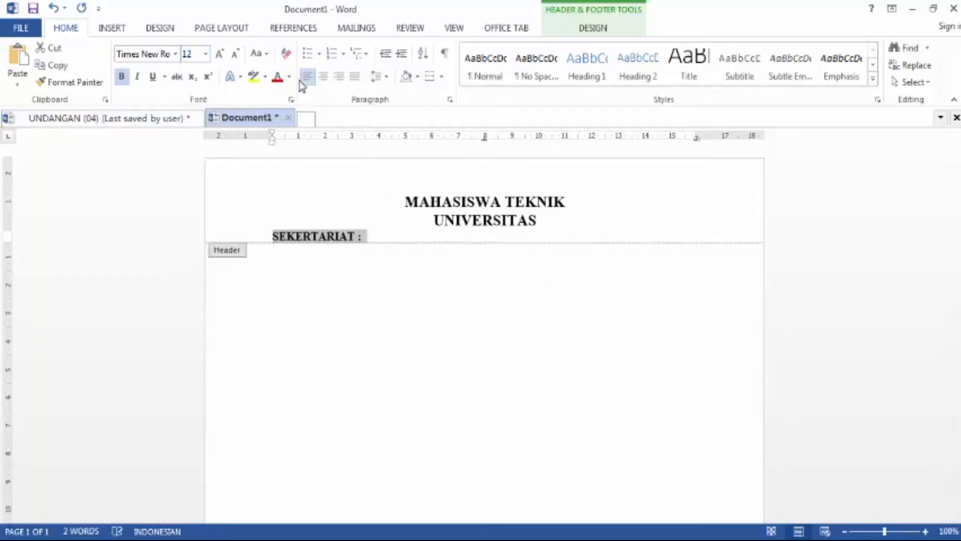
Step: Remove bold from the SEKERTARIAT line and complete it with Jl. Raya Medang Kota Tangerang No. Telp. Email
left_click(122, 77)
left_click(369, 235)
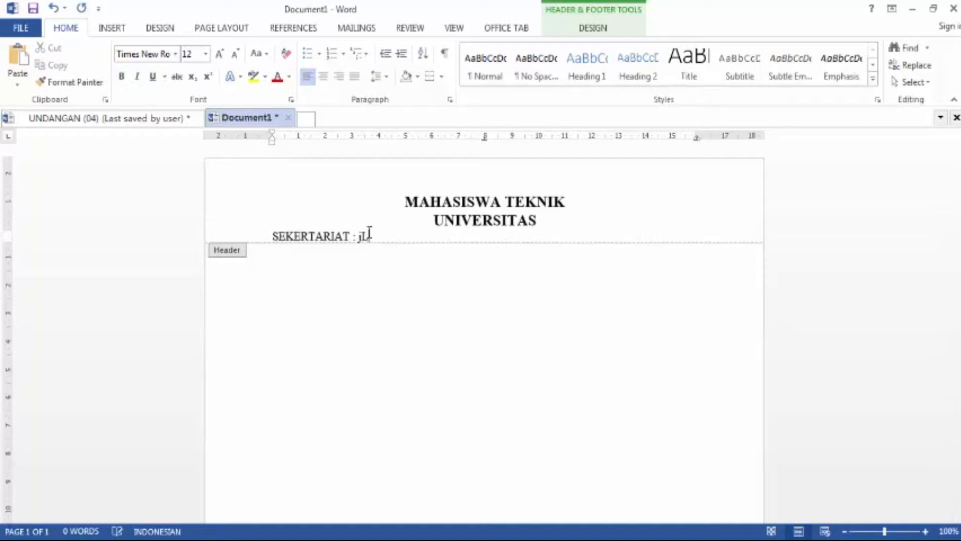
type("jL")
key("BackSpace")
key("BackSpace")
type("Jl. Raya")
type("Medang kota")
key("BackSpace")
key("BackSpace")
key("BackSpace")
key("BackSpace")
type("Kota Tangerang")
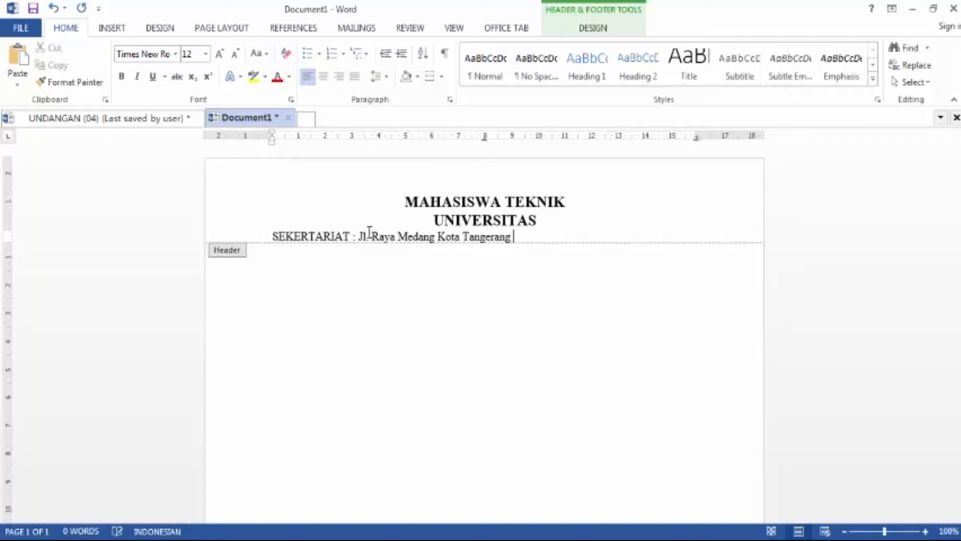
type("M")
key("BackSpace")
type("No. Telp.")
type("Email")
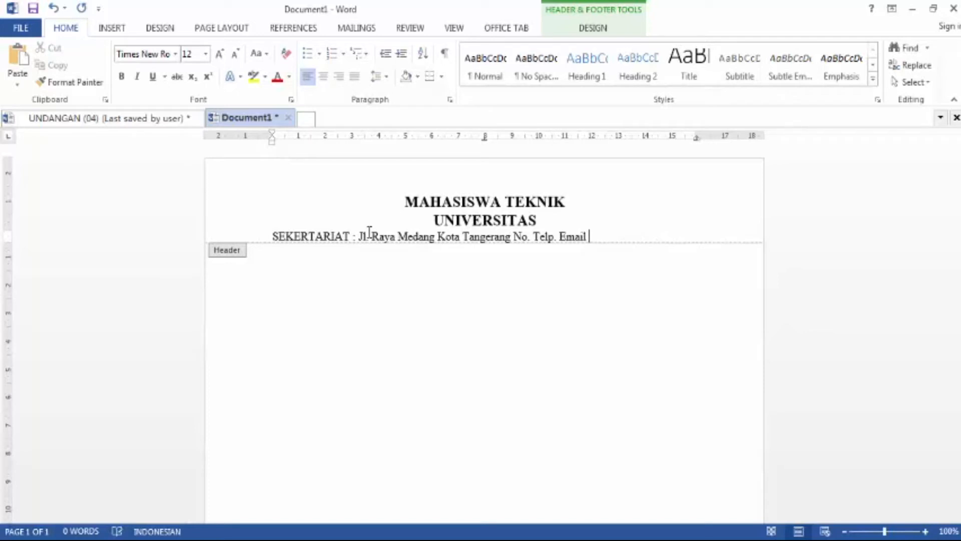
Step: Leave the header and insert several blank lines in the document body
double_click(379, 271)
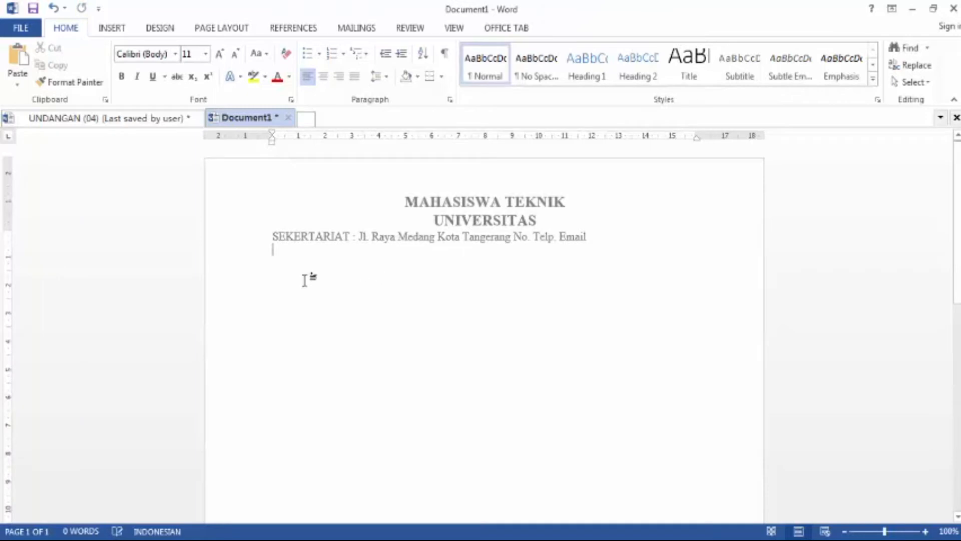
scroll(456, 275, "down", 4)
scroll(425, 211, "up", 4)
key("Return")
key("Return")
key("Return")
key("Return")
key("Return")
key("Return")
key("Return")
key("Return")
key("Return")
key("Return")
key("Return")
key("Return")
key("Return")
key("Return")
key("Return")
key("Return")
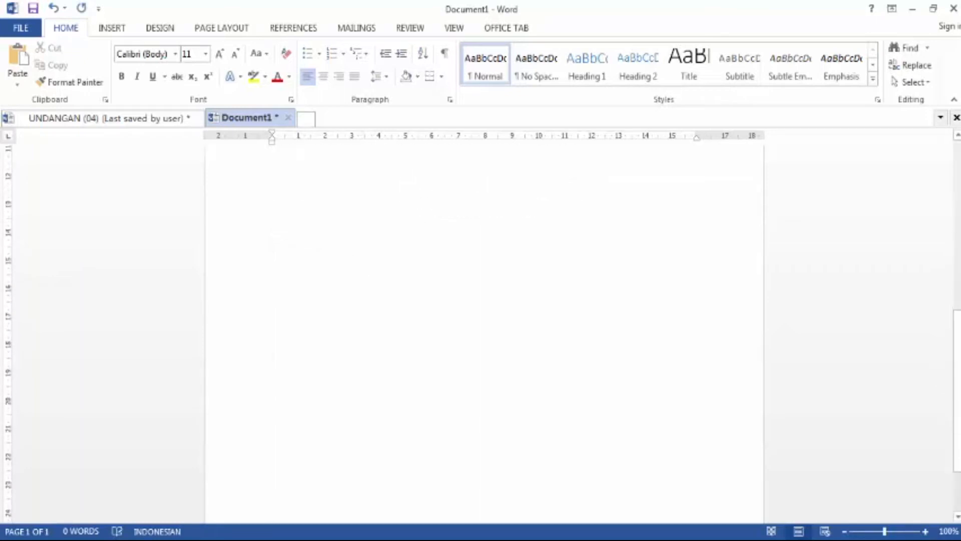
Step: Delete the excess empty paragraphs so the document fits on a single page
scroll(307, 193, "up", 5)
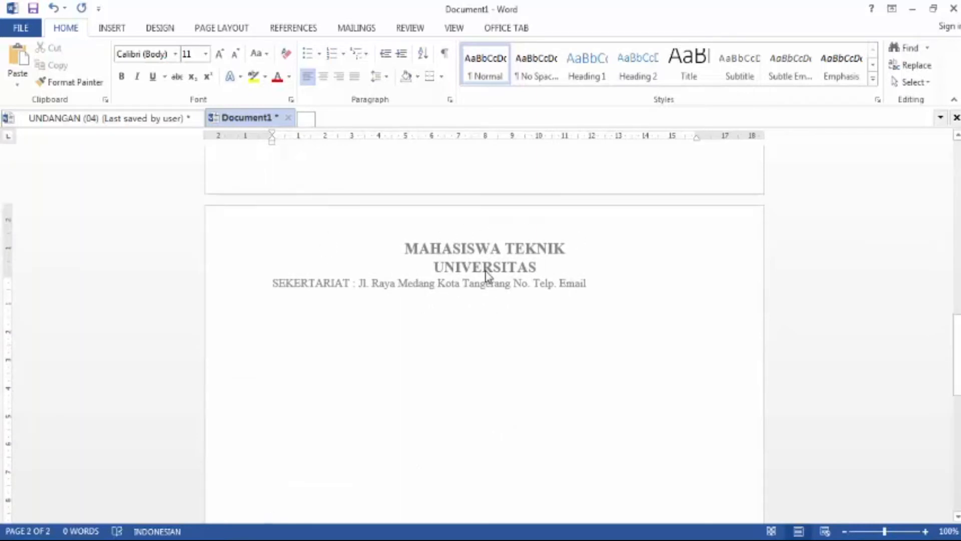
scroll(486, 273, "up", 3)
scroll(487, 270, "up", 3)
scroll(486, 270, "up", 2)
scroll(487, 270, "up", 1)
left_click(368, 303)
left_click(333, 277)
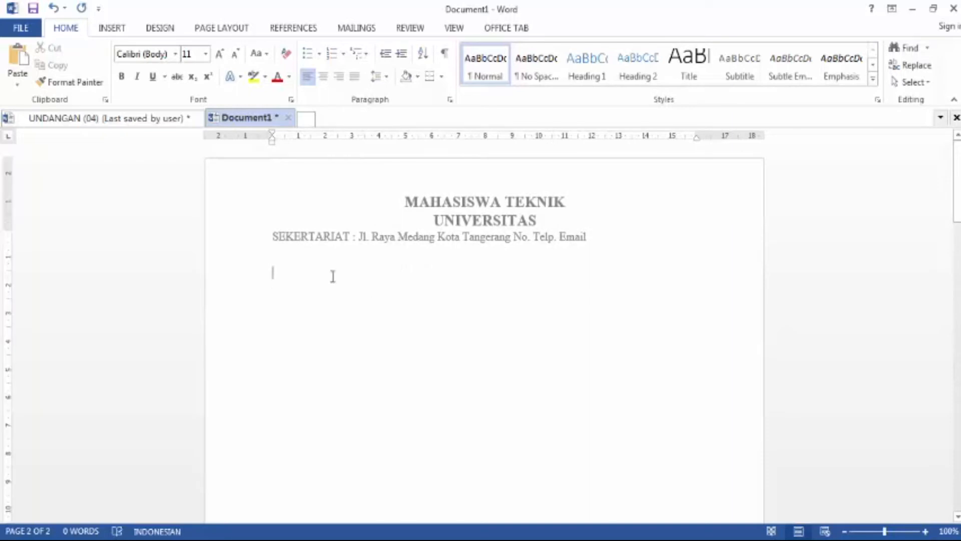
scroll(328, 274, "down", 9)
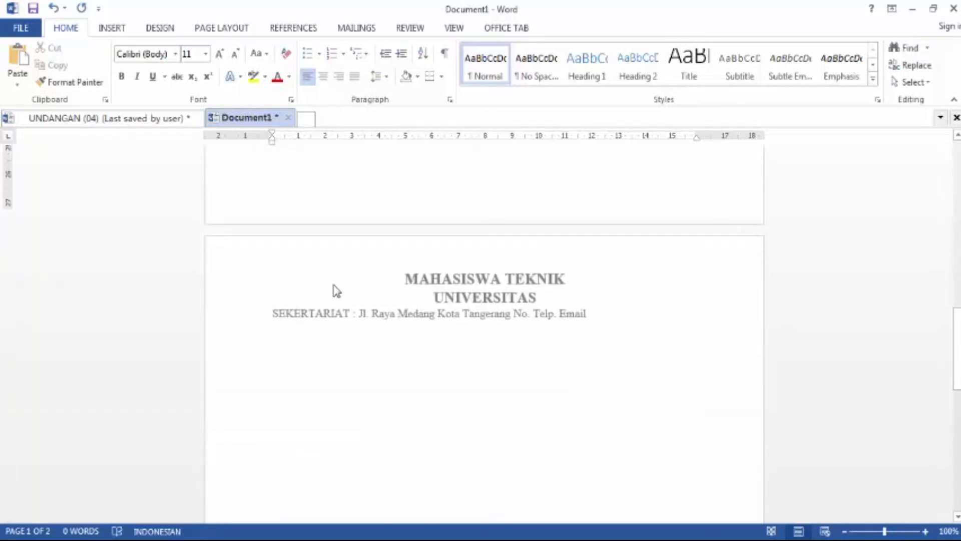
left_click_drag(384, 381, 281, 151)
left_click(288, 298)
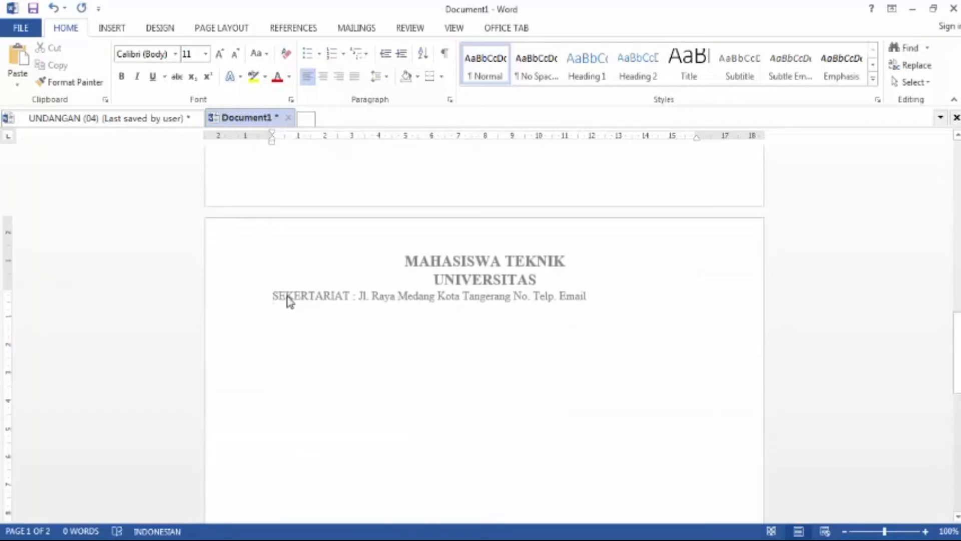
scroll(288, 299, "up", 1)
scroll(287, 296, "up", 3)
left_click_drag(286, 296, 287, 295)
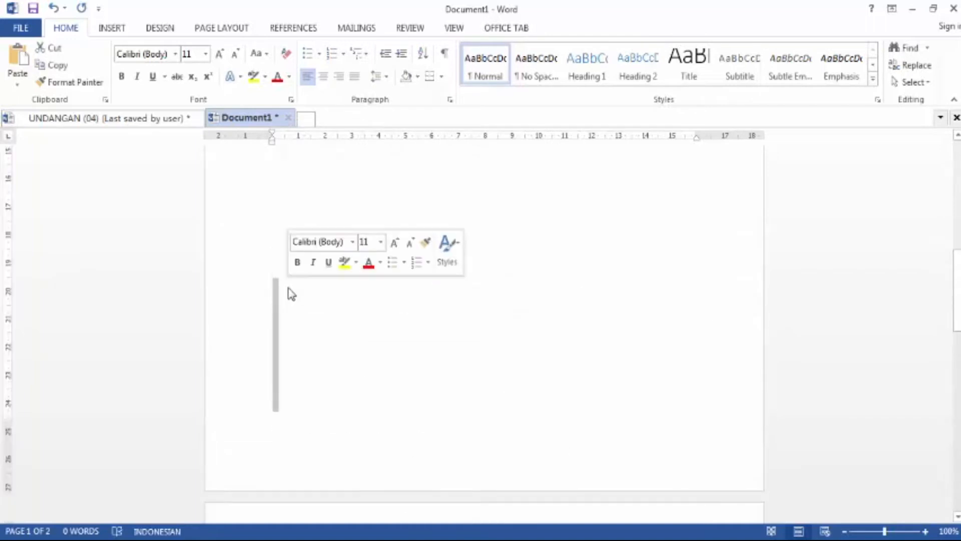
left_click(291, 289)
scroll(293, 290, "up", 10)
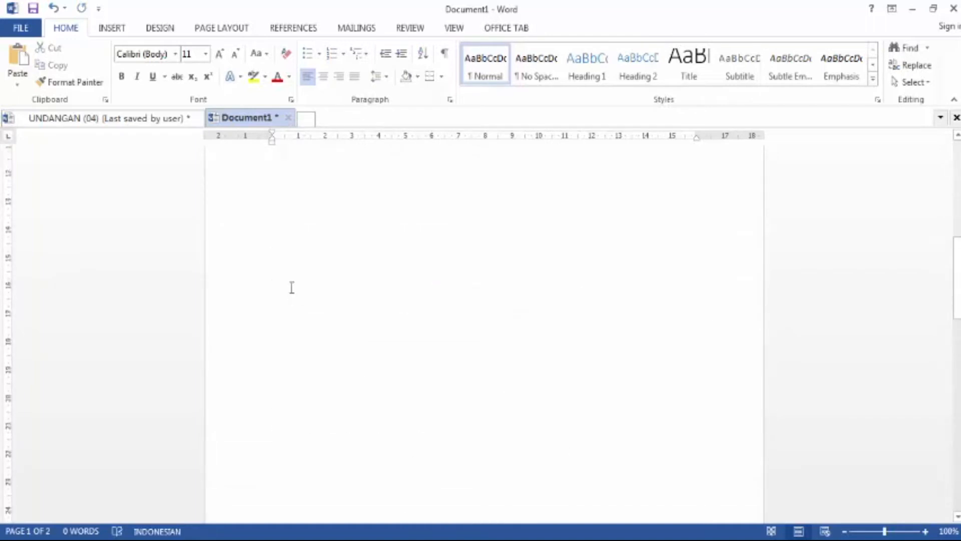
left_click_drag(310, 463, 274, 277)
key("Delete")
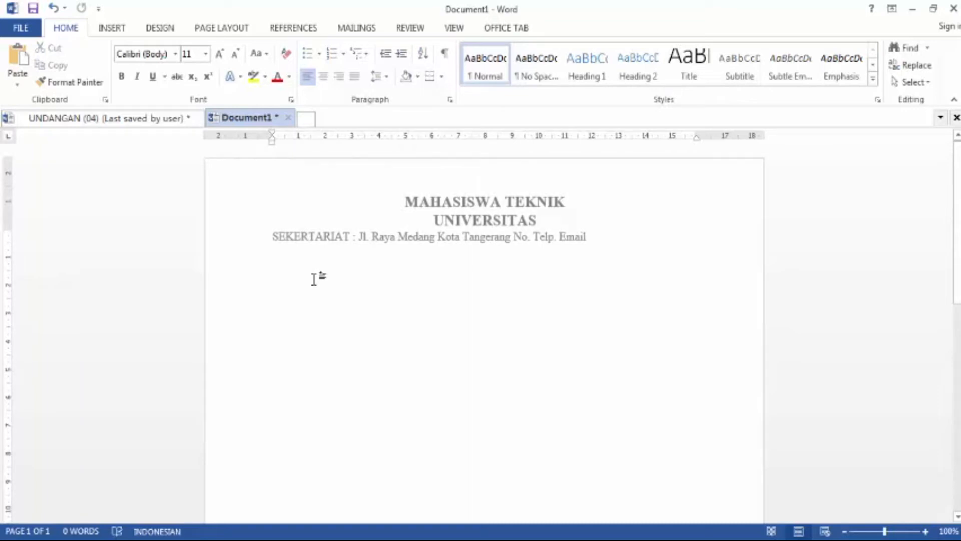
Step: Tab across the first body line and enter the date Tangerang, 20 Oktober 2020
key("Tab")
key("Tab")
key("Tab")
key("Tab")
key("Tab")
key("Tab")
key("Tab")
key("Tab")
key("Tab")
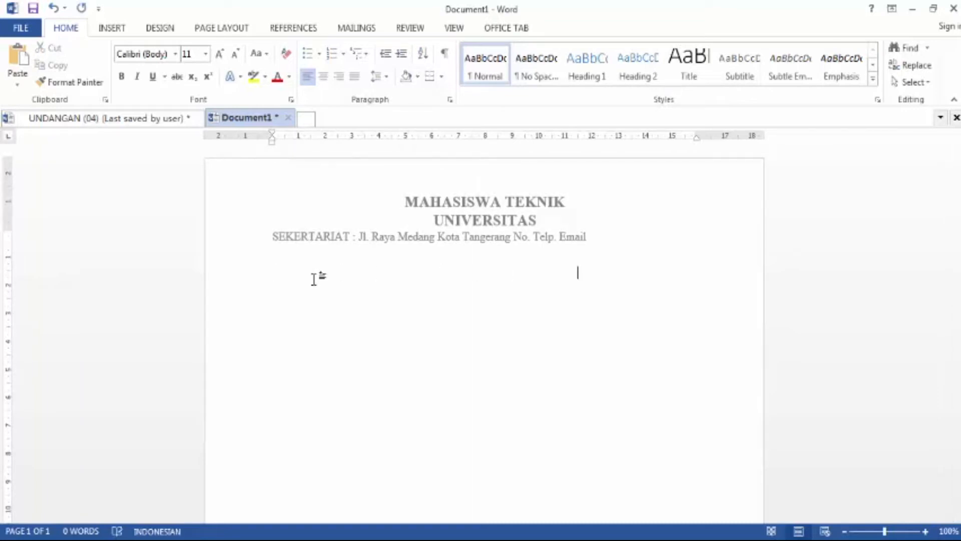
type("Tangerang, 20 Oktob")
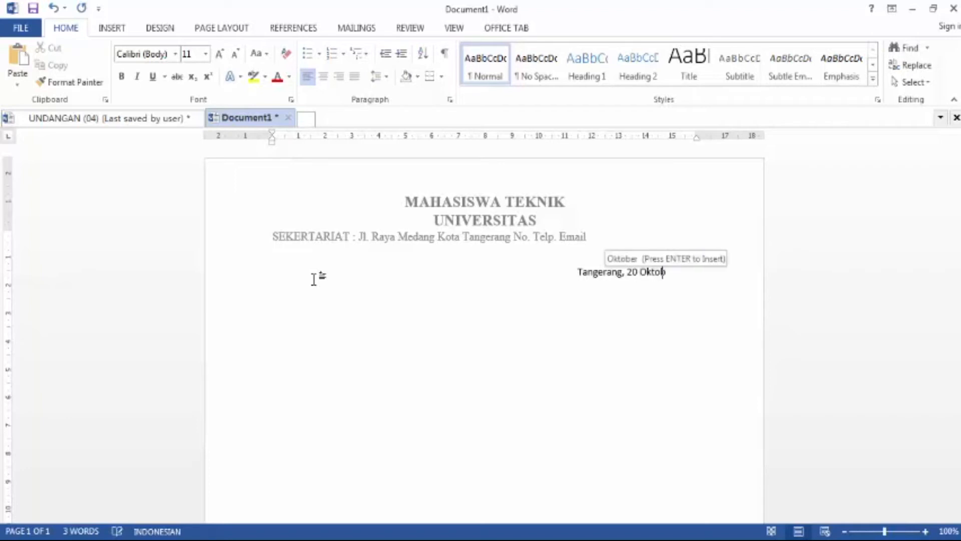
type("er 2020")
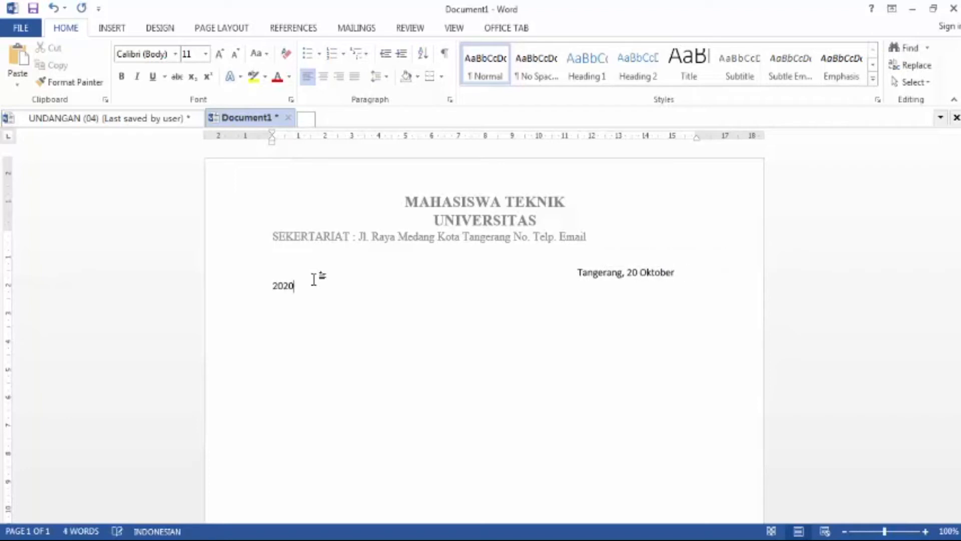
Step: Select the whole document and set its font to Times New Roman
key("ctrl+a")
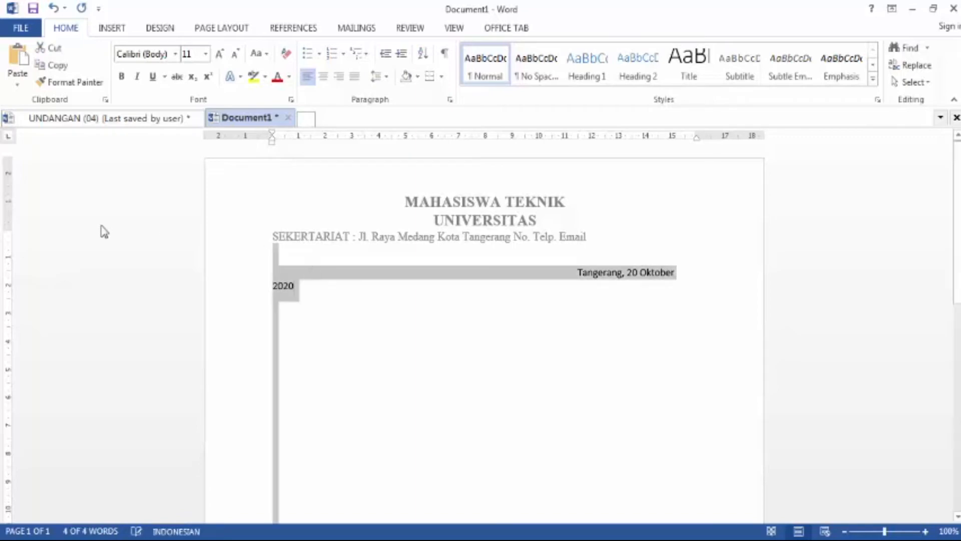
left_click(175, 55)
left_click(214, 144)
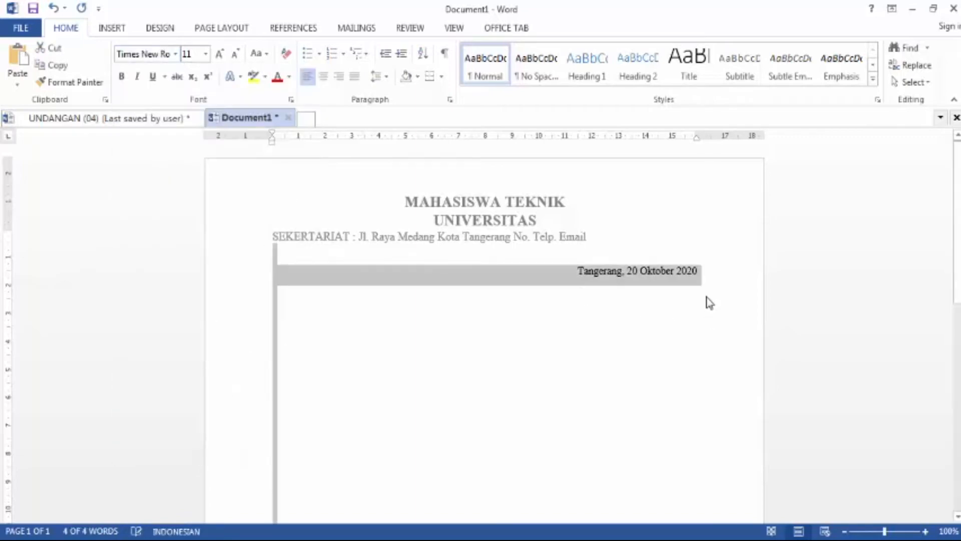
Step: Start a new line below the date and enter Nomor Surat : 1/C/2020/
left_click(708, 302)
left_click(705, 268)
key("Return")
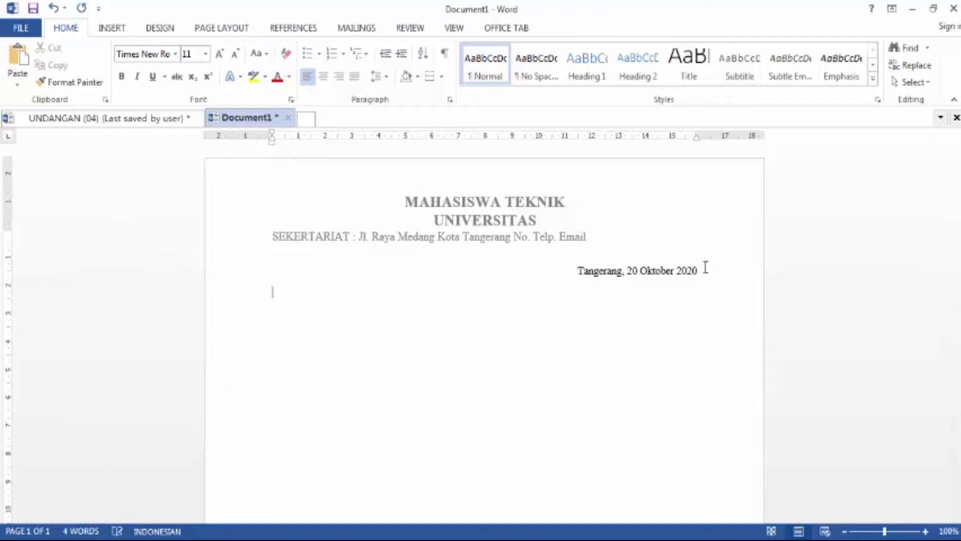
type("Nomor Surat :25")
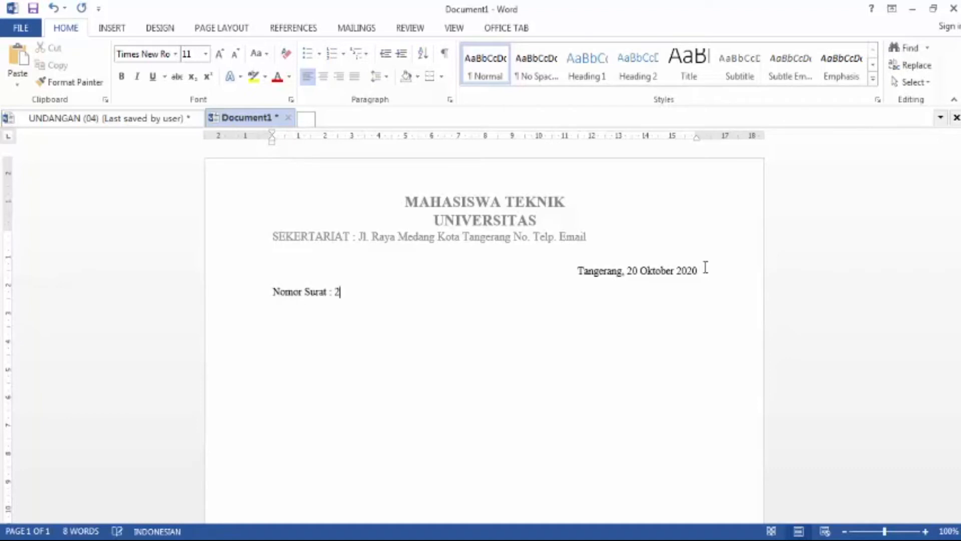
key("BackSpace")
key("BackSpace")
type("1")
type("/")
type("C")
type("/")
type(")(")
key("BackSpace")
key("BackSpace")
type("09")
key("BackSpace")
key("BackSpace")
type("2020")
Step: Add the Lampiran line with a tab before its colon, and tab-align the Nomor Surat colon to match
type("Lam")
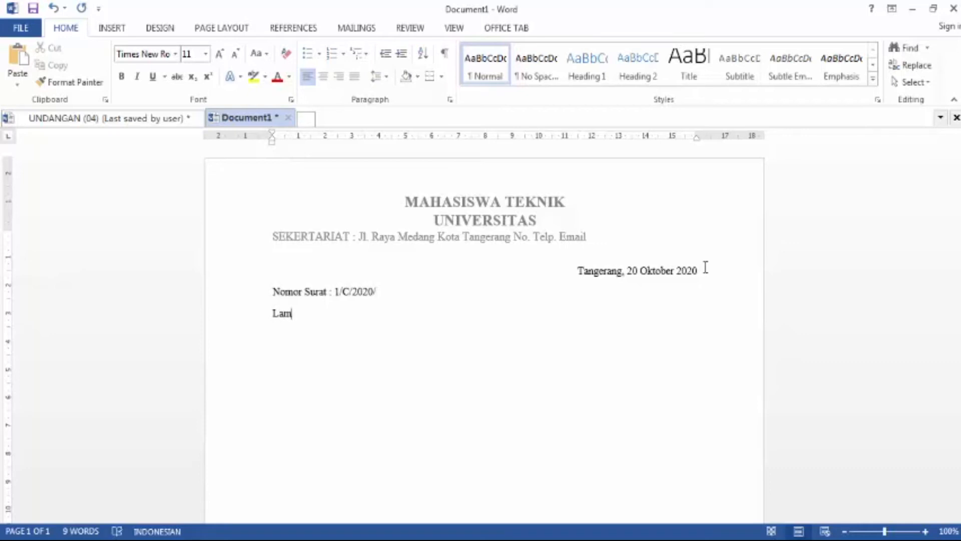
type("piran")
key("Tab")
type(":")
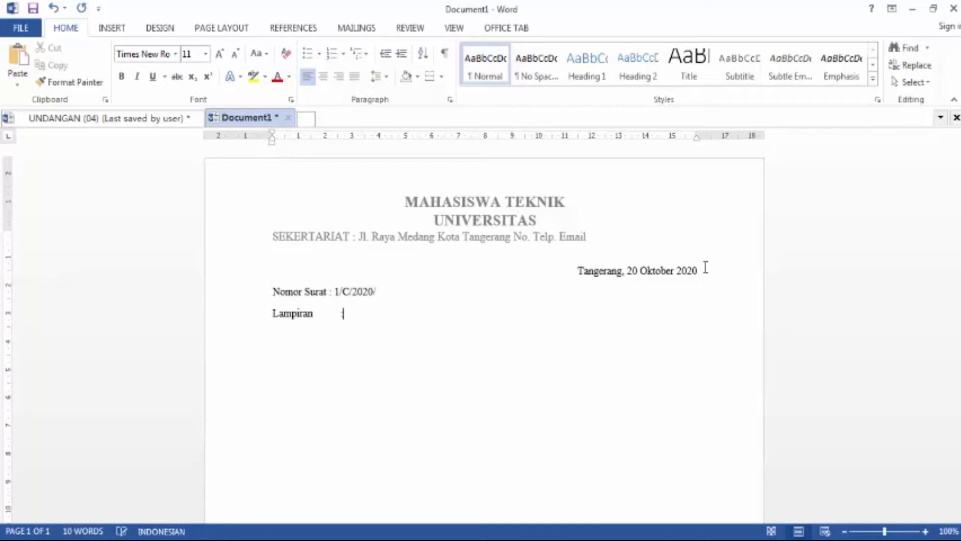
key("BackSpace")
type(":")
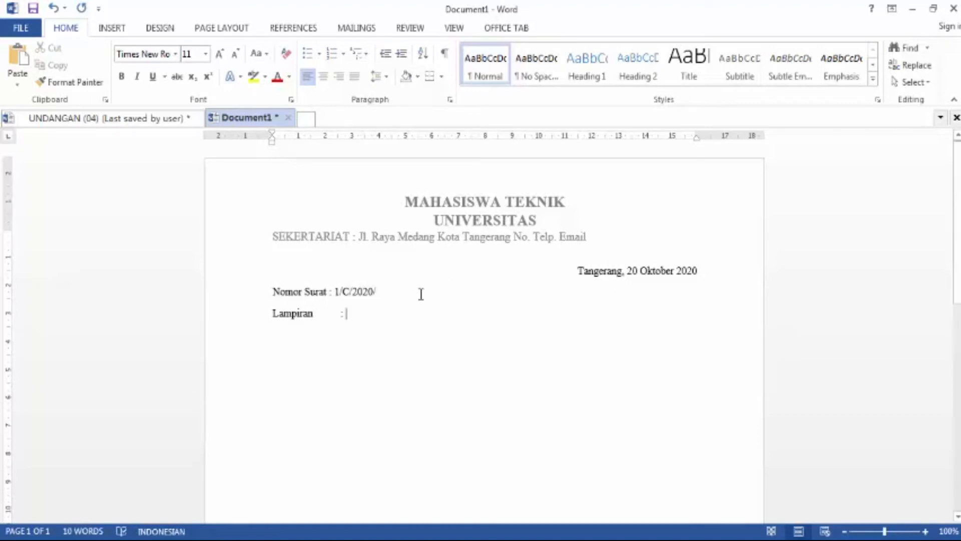
left_click(330, 292)
key("Tab")
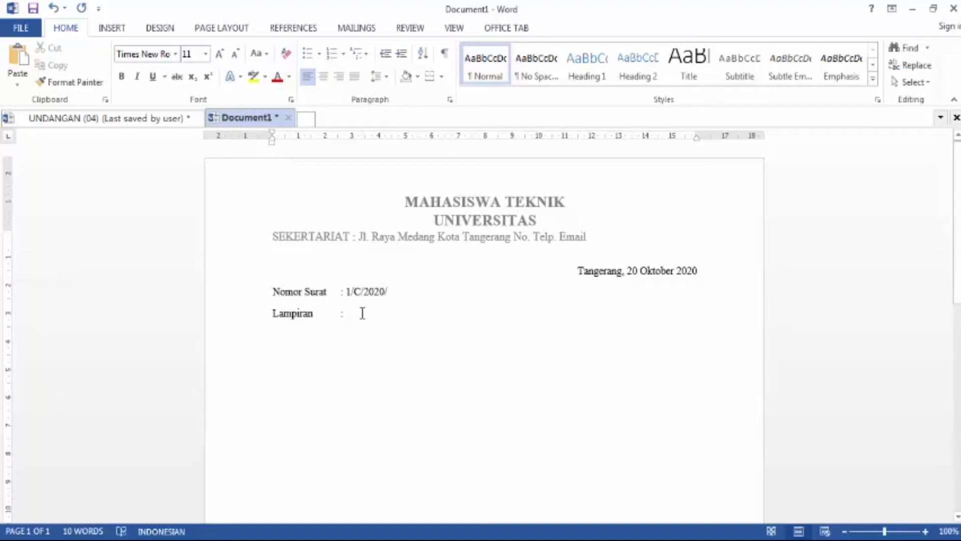
key("Return")
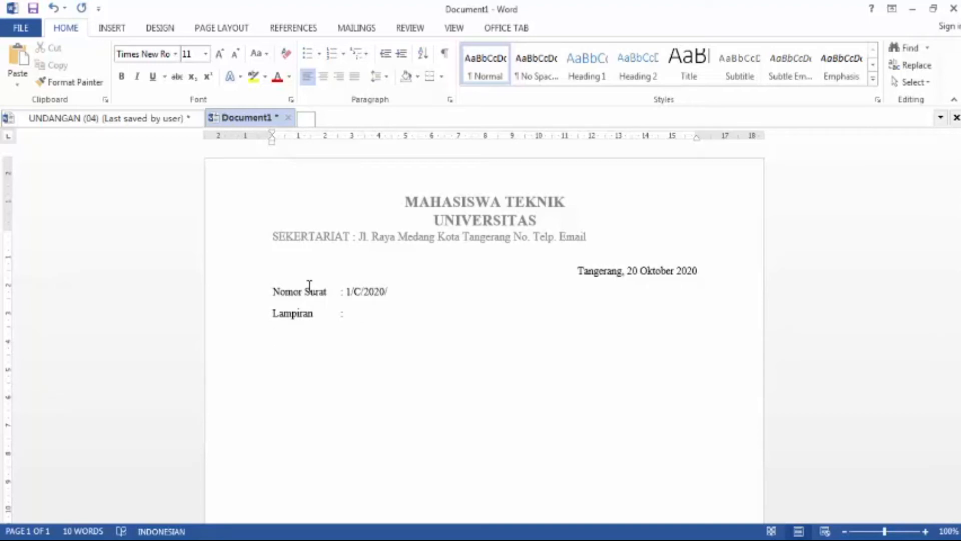
Step: Fill in Lampiran as 1 Lembar and add the line Perihal : UNDANGAN
left_click(378, 318)
type("1 Le")
type("m")
type("bar")
type("Perihal")
key("Tab")
type(": Undangan")
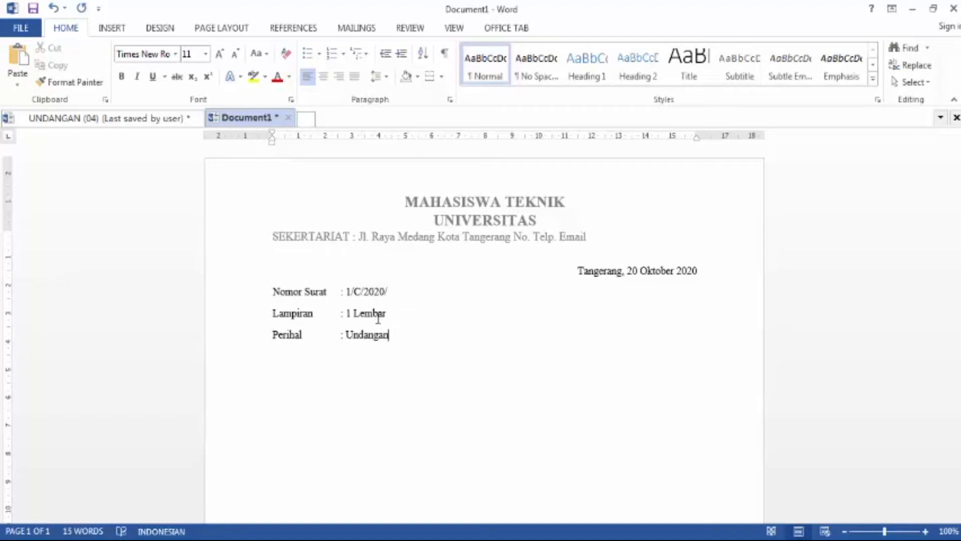
key("BackSpace")
key("BackSpace")
key("BackSpace")
key("BackSpace")
key("BackSpace")
key("BackSpace")
key("BackSpace")
type("Nda")
key("BackSpace")
key("BackSpace")
type("DANGAN")
key("Return")
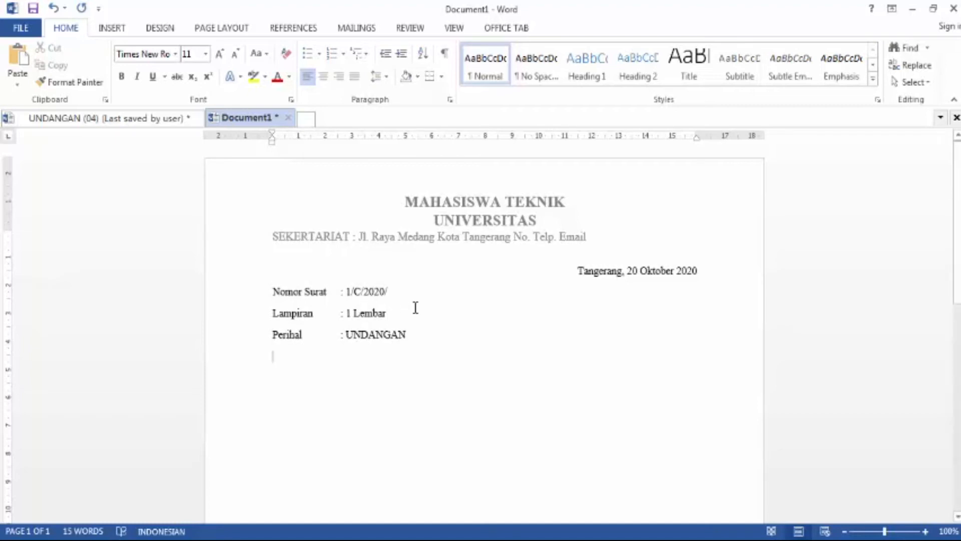
Step: Remove the space after paragraph from the Nomor Surat, Lampiran and Perihal lines
left_click_drag(414, 334, 274, 290)
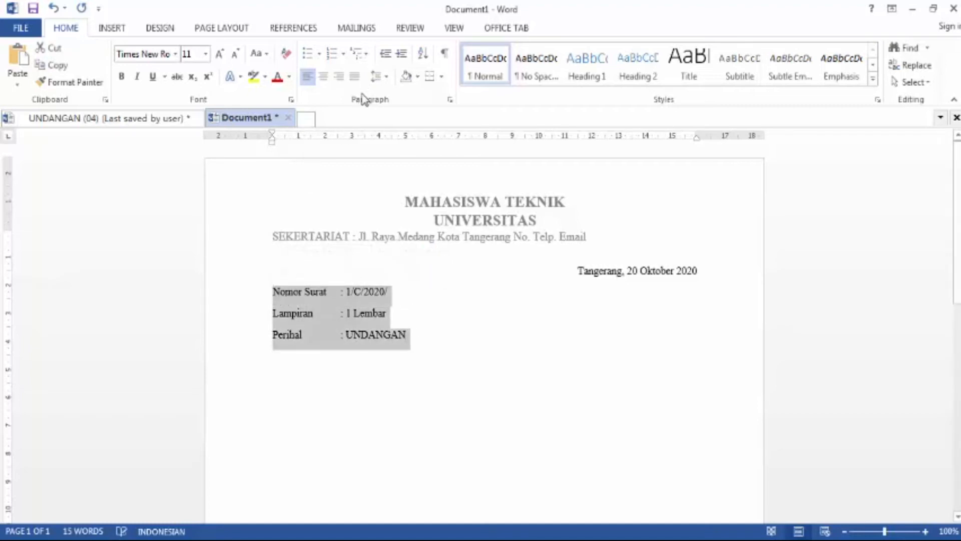
left_click(385, 79)
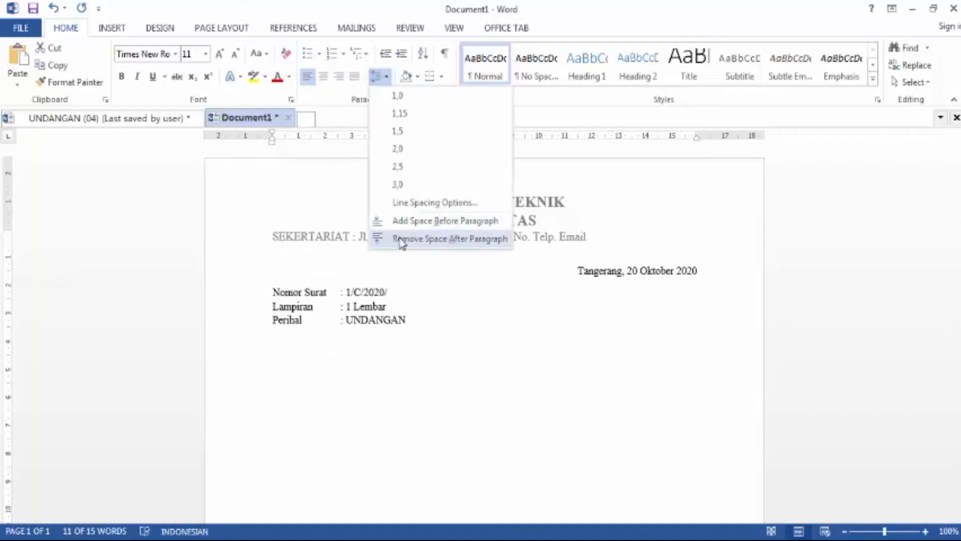
left_click(401, 240)
left_click(455, 329)
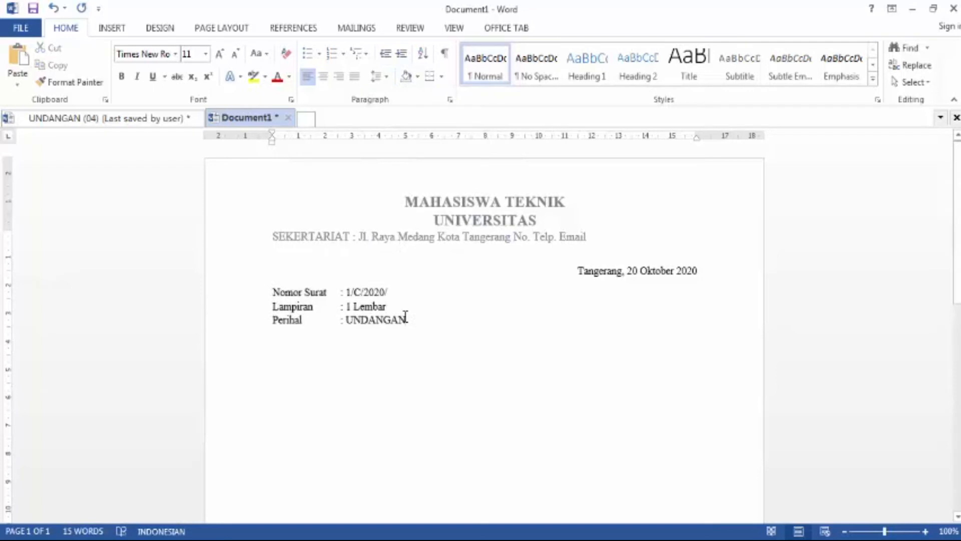
Step: Add the greeting line Kepada Yang Terhormat, below the letter details
key("Return")
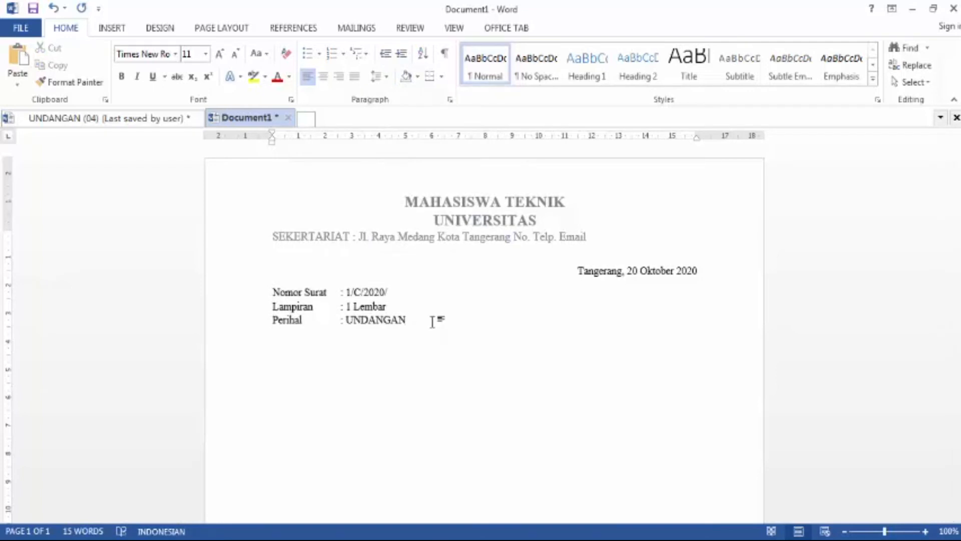
type("Kepada Yang ter")
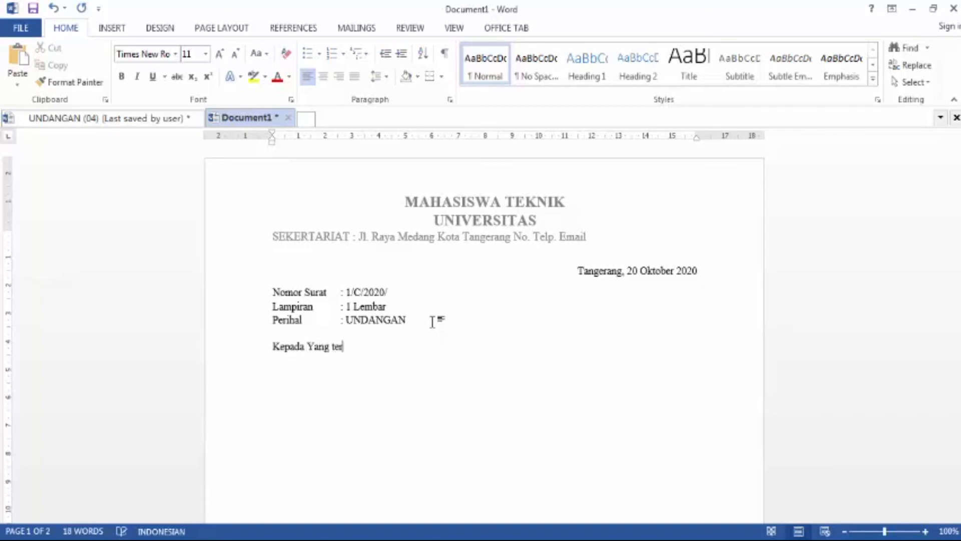
type("hormat")
key("Left")
key("Left")
key("Left")
key("Left")
key("Left")
key("Left")
key("Left")
key("Left")
key("Left")
key("Delete")
type("T")
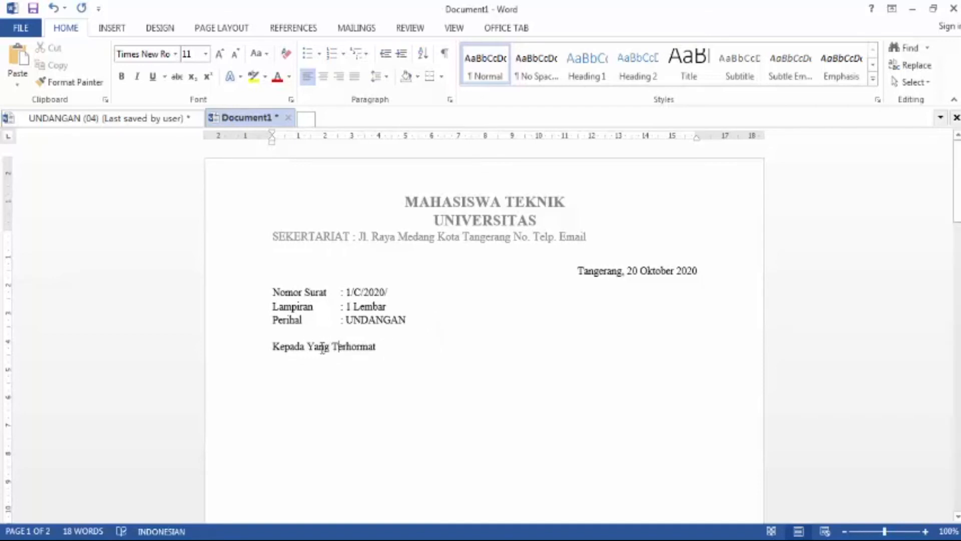
left_click(406, 349)
type(",")
key("Return")
key("Return")
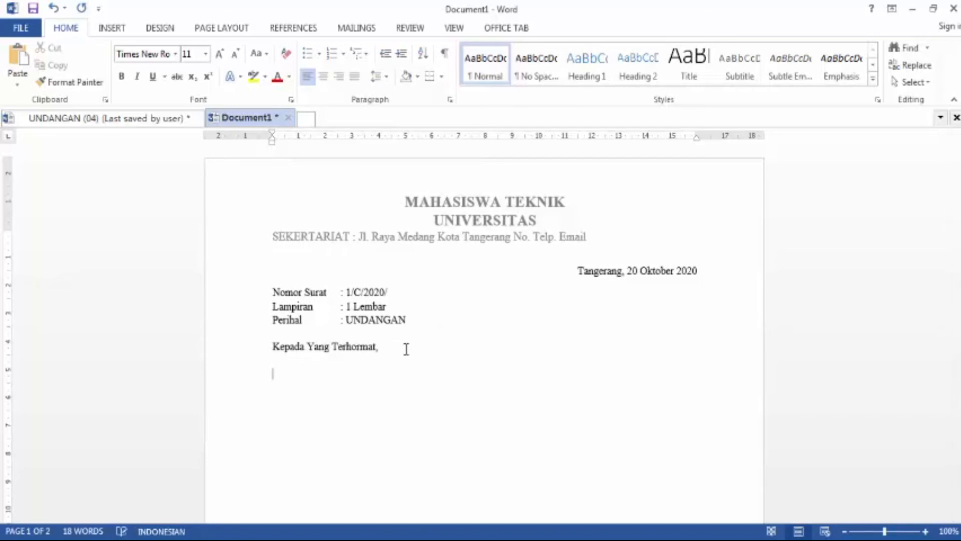
Step: Add the recipient lines Seluruh Alumni and Mahasiswa Teknik below the greeting
key("BackSpace")
type("Seu")
key("BackSpace")
type("lura")
type("h")
key("BackSpace")
key("BackSpace")
key("BackSpace")
type("ruh Alumni")
type("M")
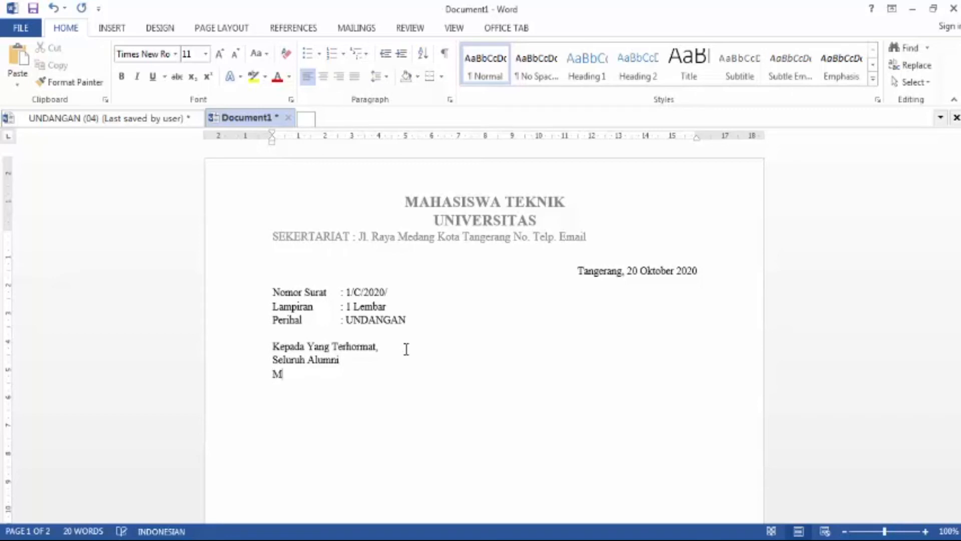
type("ahasiswa a")
key("BackSpace")
type("Teknik")
key("Return")
Step: Add the line Di tempat, then the salutation Dengan Hormat, after a blank line
type("d")
key("BackSpace")
type("Di te")
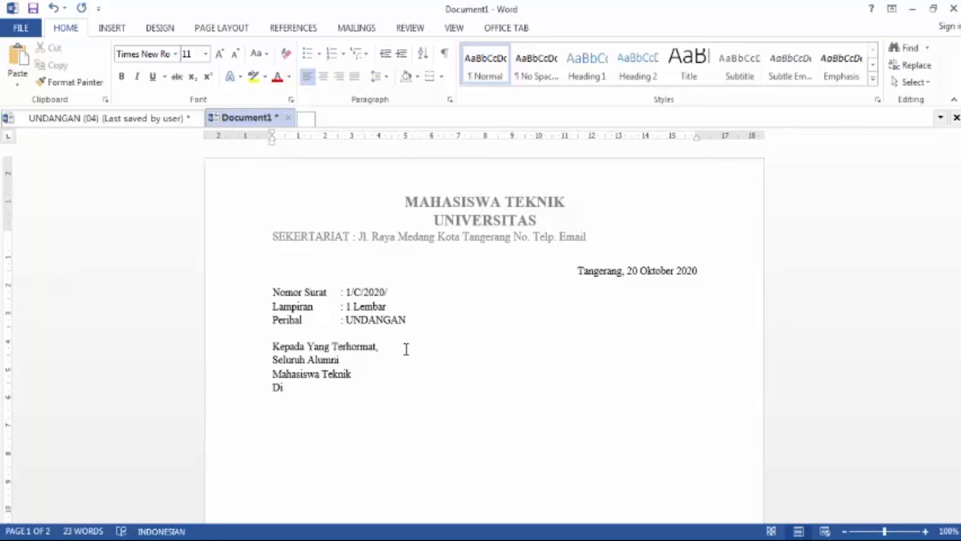
type("mpat")
key("Return")
type("Dengan Hormat")
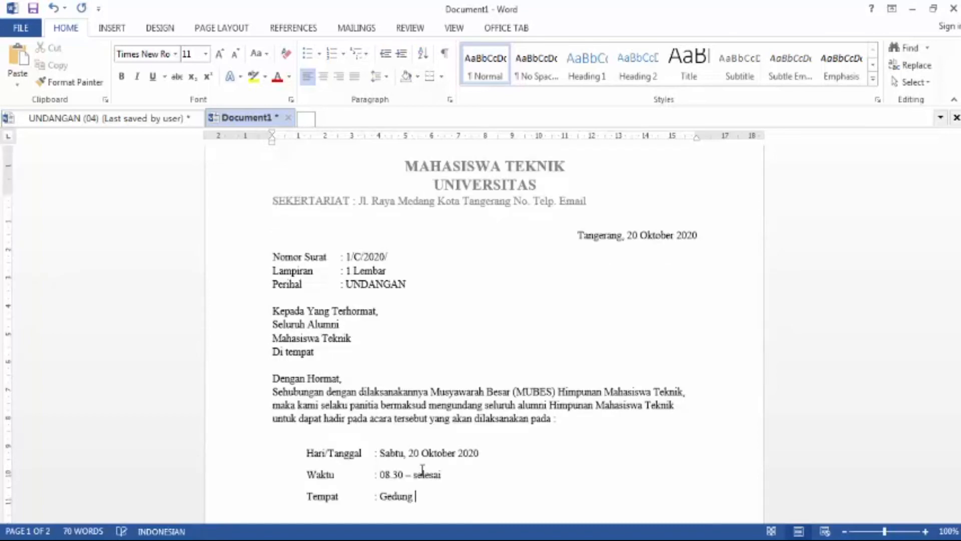
Step: Remove the space after paragraph from the Hari/Tanggal, Waktu and Tempat event lines
type("A")
key("Return")
scroll(418, 468, "down", 2)
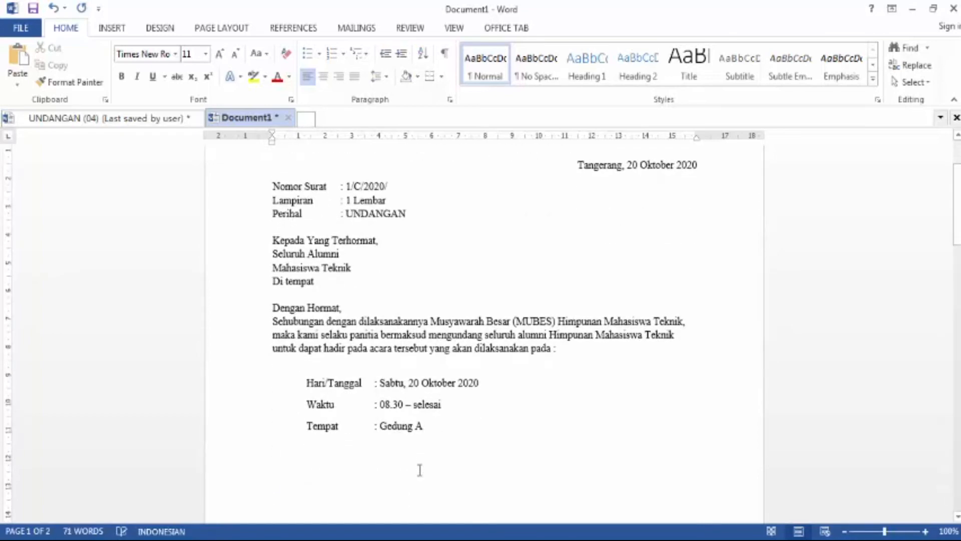
left_click_drag(429, 422, 300, 378)
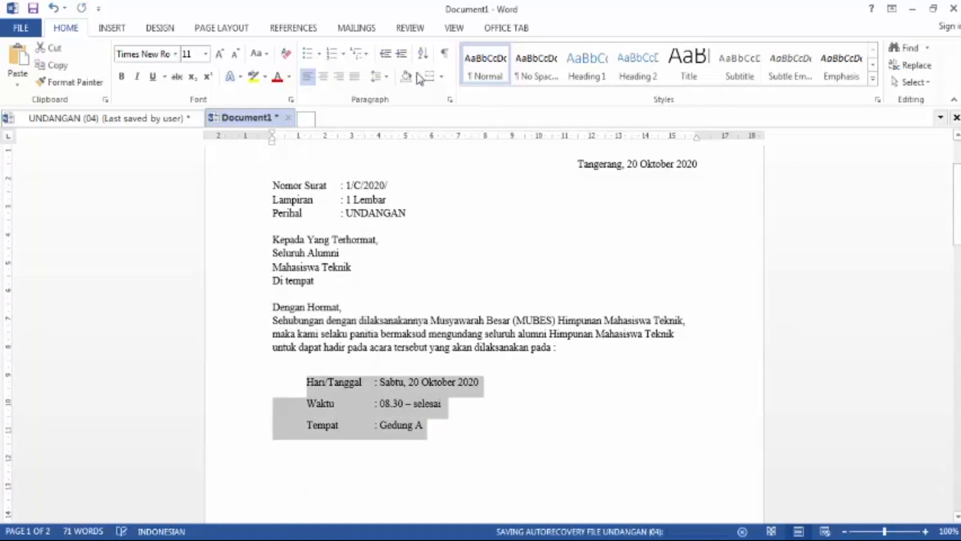
left_click(382, 82)
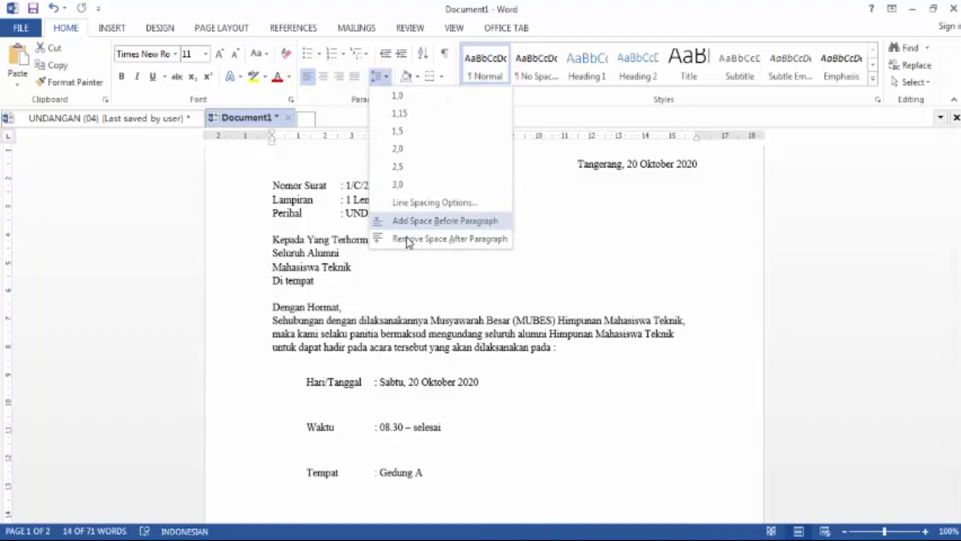
left_click(377, 238)
Step: Set the line spacing of the Hari/Tanggal, Waktu and Tempat lines to 1,5
left_click(303, 382)
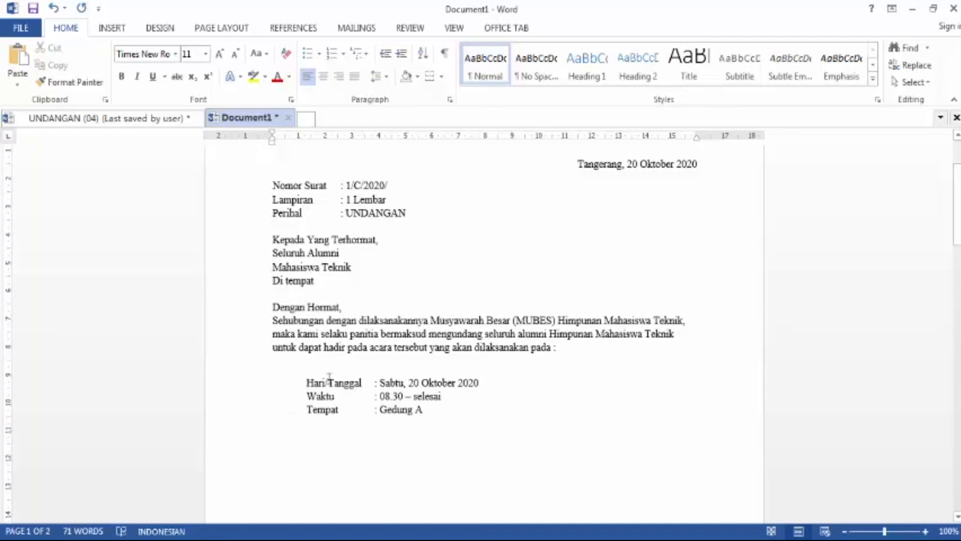
left_click_drag(438, 411, 307, 383)
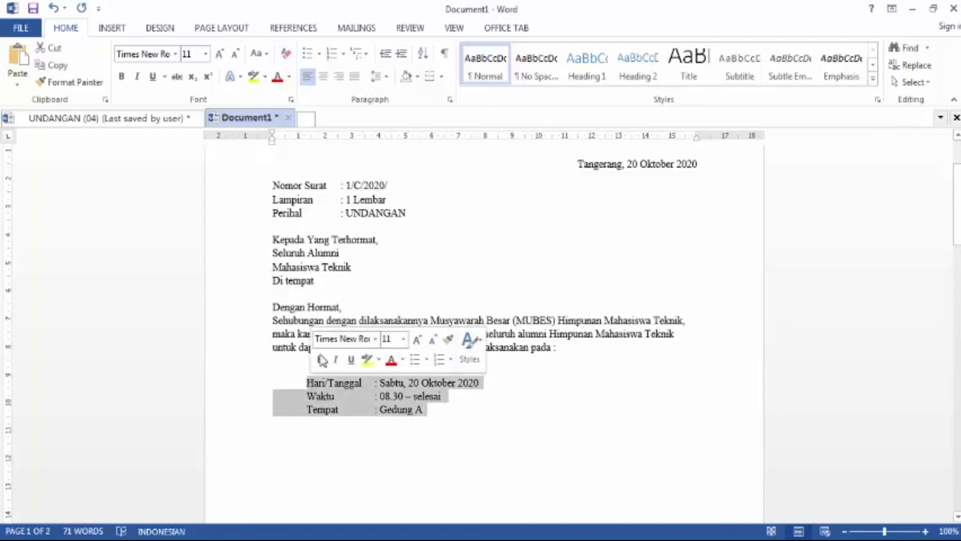
left_click(379, 75)
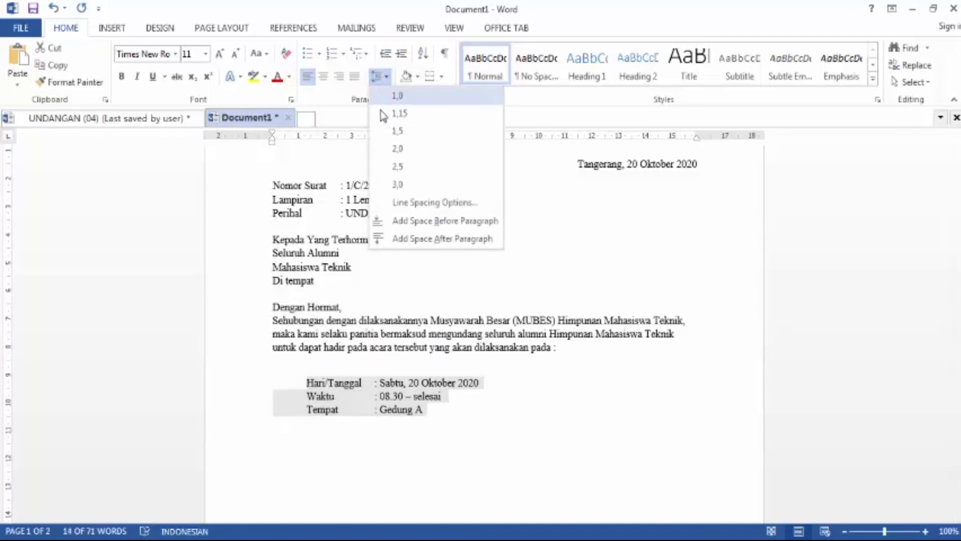
left_click(402, 132)
left_click(444, 426)
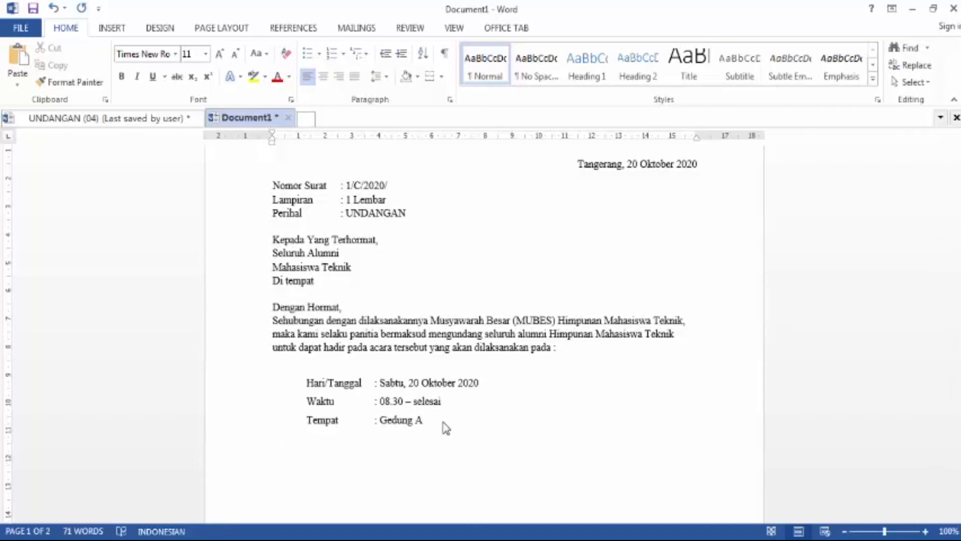
Step: Paste in the closing paragraph beginning Demi kesuksesan acara tersebut below the event details
type("Demikian")
left_click(272, 439)
key("Return")
key("ctrl+v")
type(".")
key("Return")
key("Return")
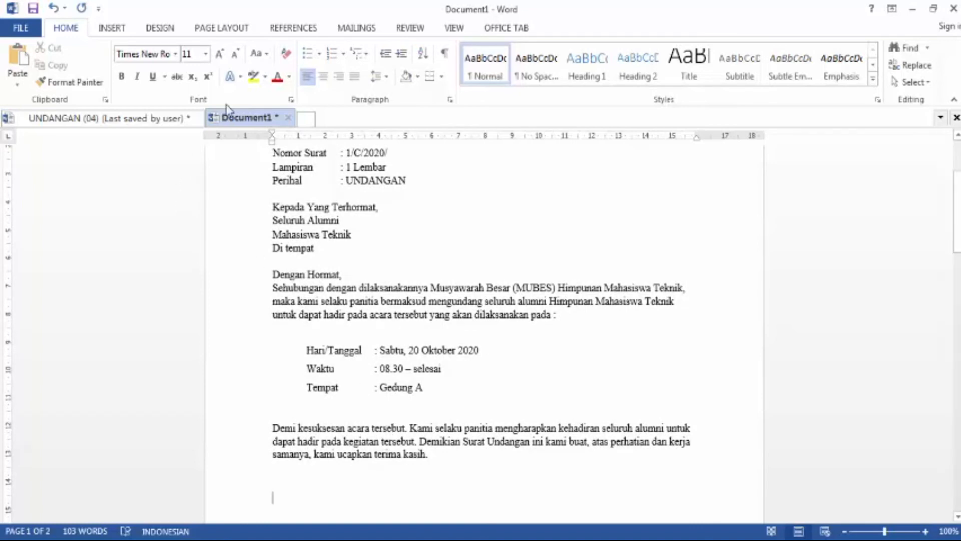
Step: Add a centred Hormat Kami, line, then return to left alignment for the next line
left_click(324, 77)
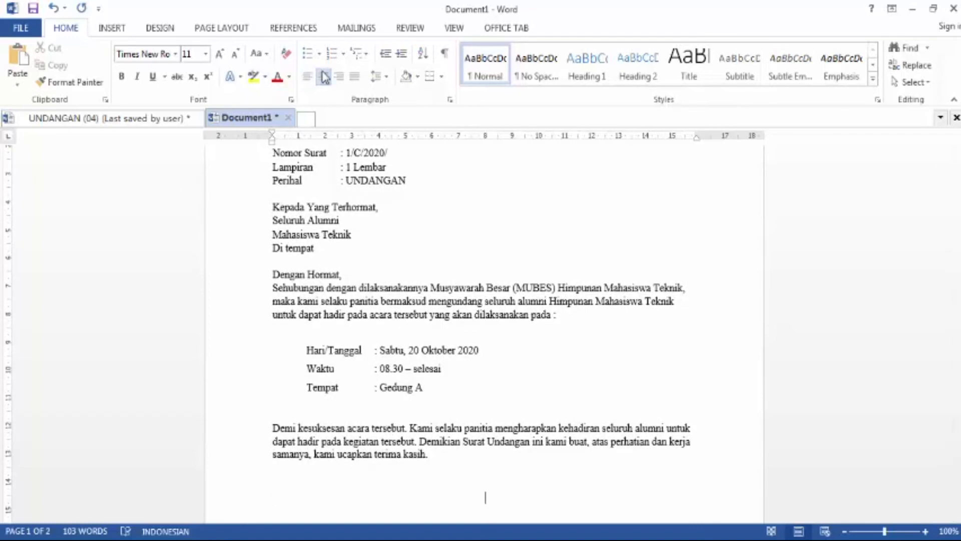
type("Hormat Kami,")
key("Return")
left_click(325, 78)
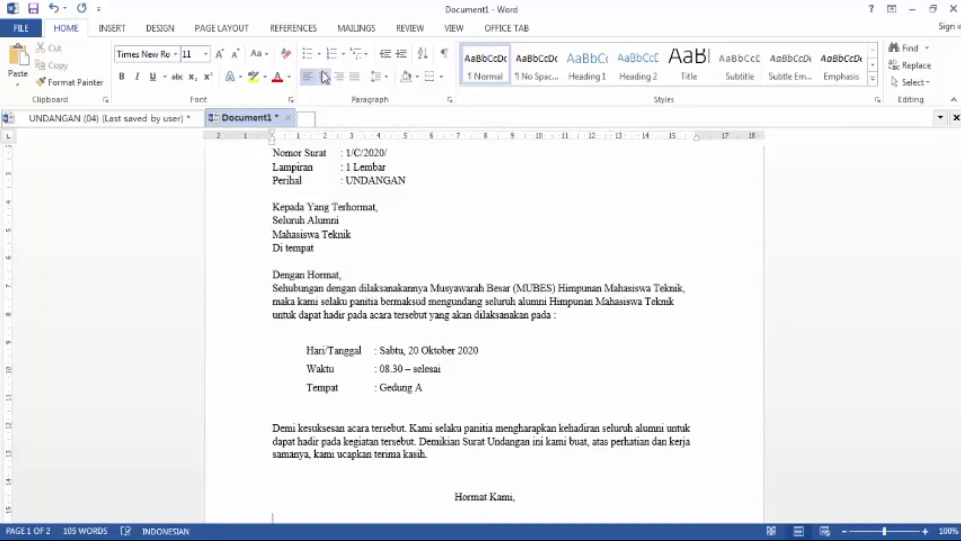
Step: Type the signature titles KETUA PELAKSANA and SEKERTARIS PELAKSANA on one line, separated by tabs
left_click(221, 27)
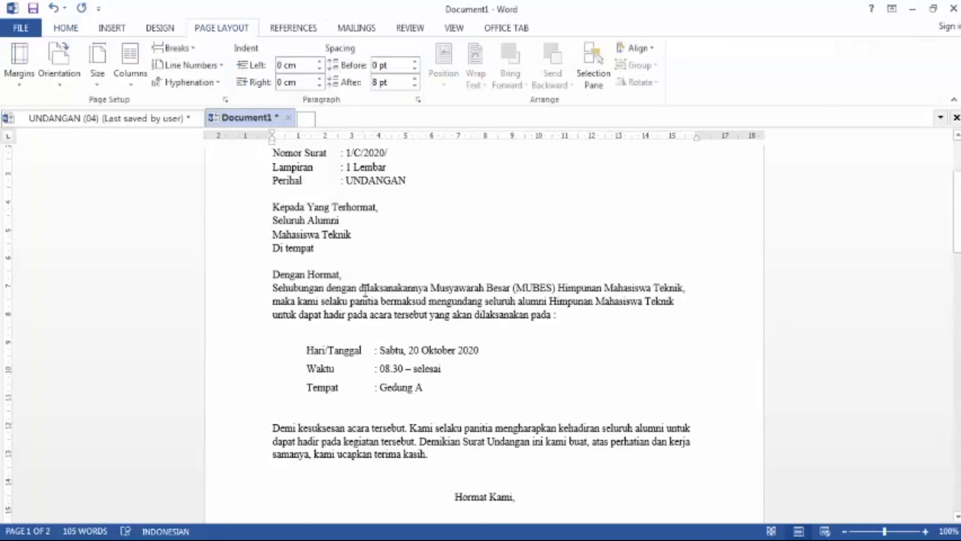
scroll(350, 276, "down", 5)
type("KETUA PELAKSANA")
key("Tab")
key("Tab")
key("Tab")
key("Tab")
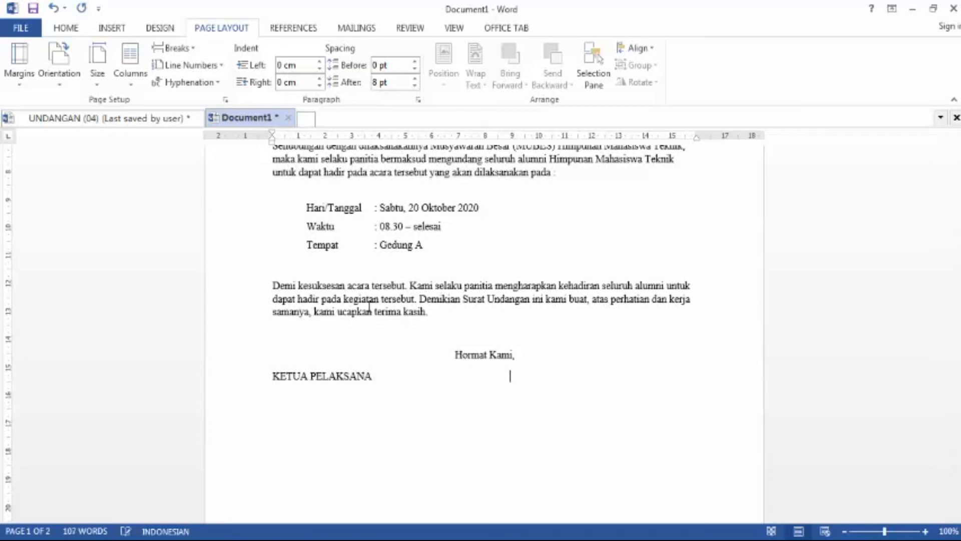
key("Tab")
key("Tab")
type("SE")
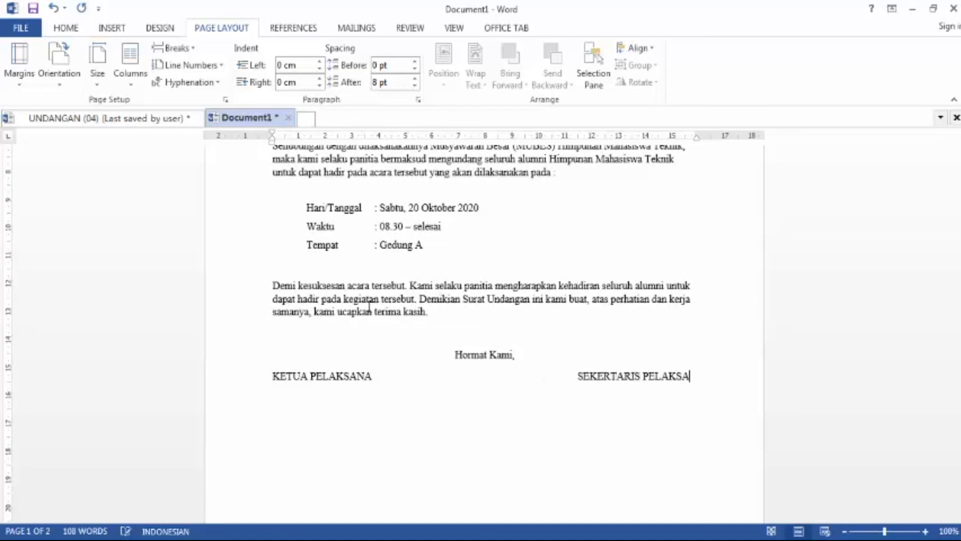
type("NA")
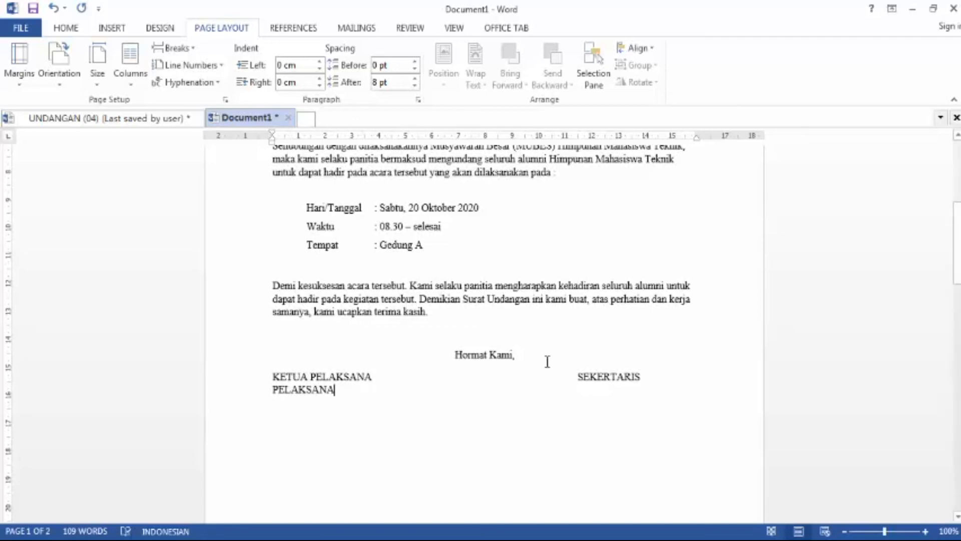
key("BackSpace")
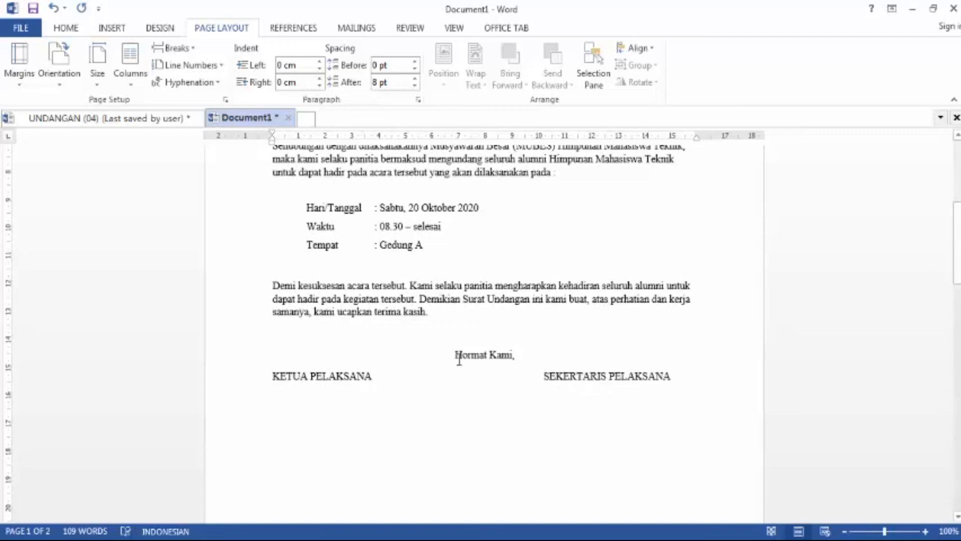
key("Return")
key("Return")
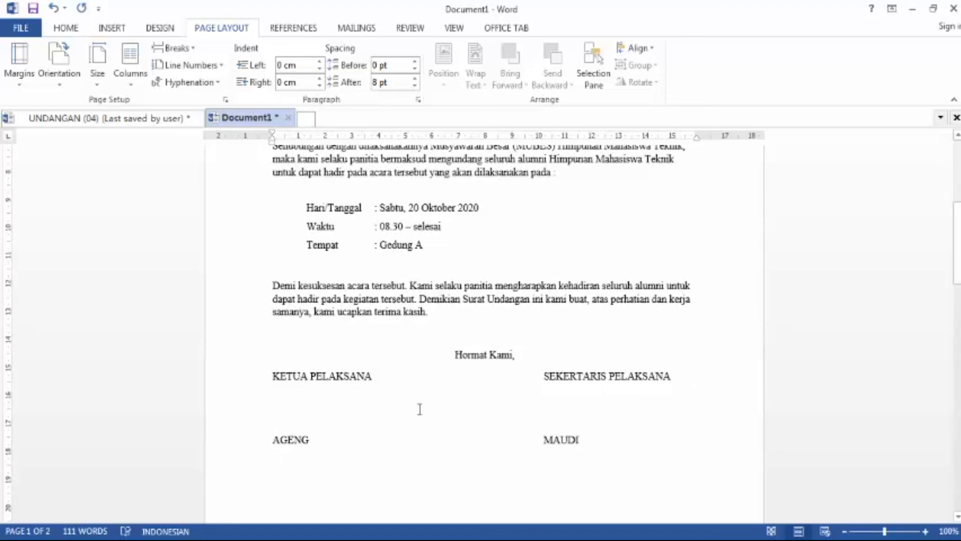
Step: Underline the whole line of signatory names and undo it
left_click_drag(580, 439, 276, 439)
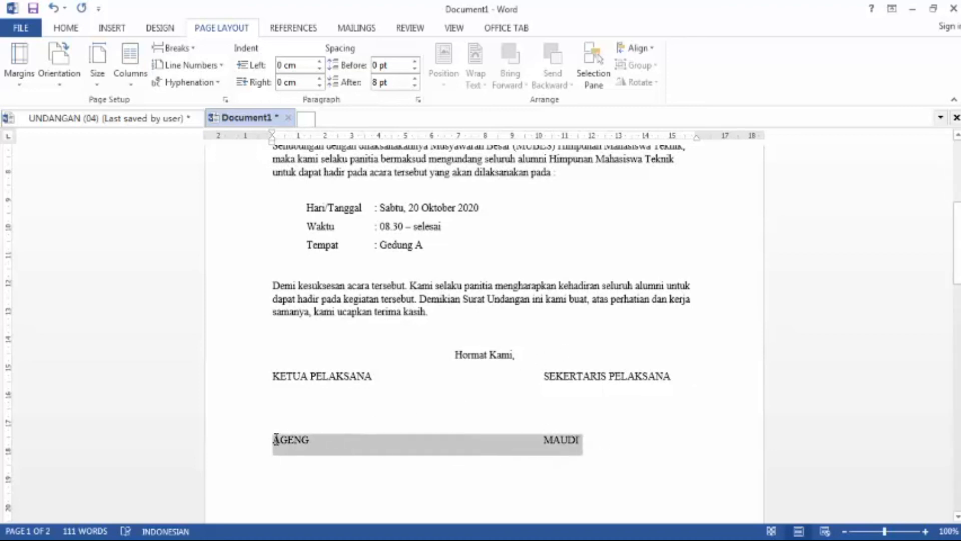
left_click(70, 29)
left_click(152, 76)
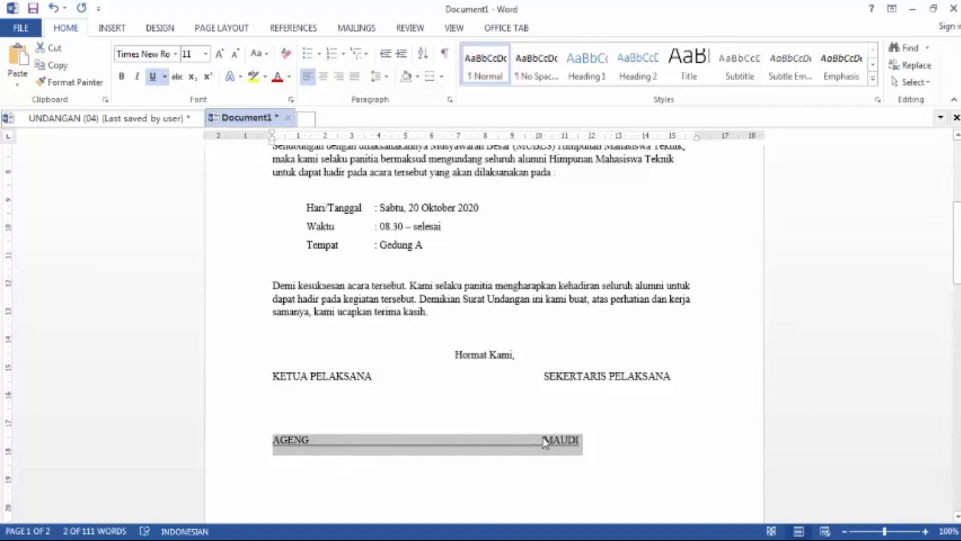
key("ctrl+z")
Step: Underline each of the two signatory names separately
left_click(342, 442)
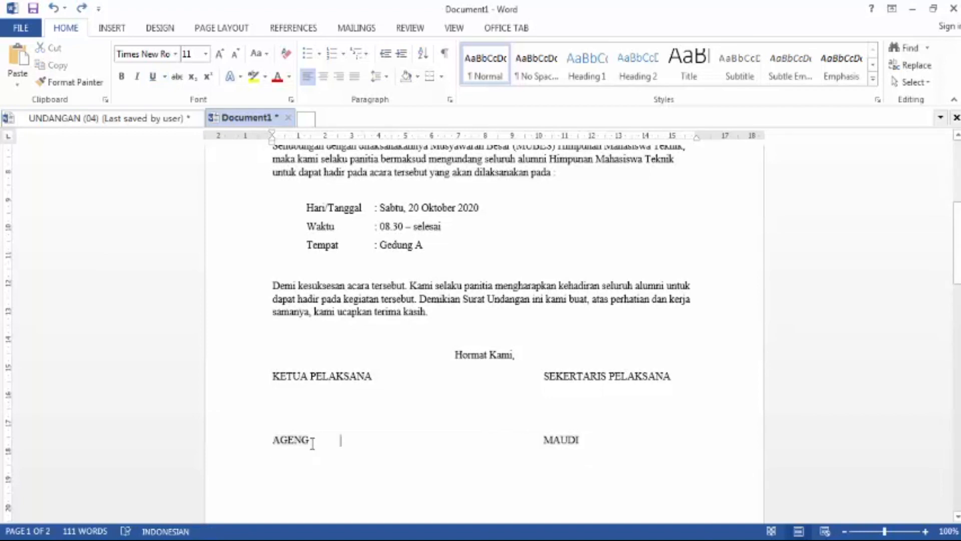
left_click_drag(308, 441, 272, 443)
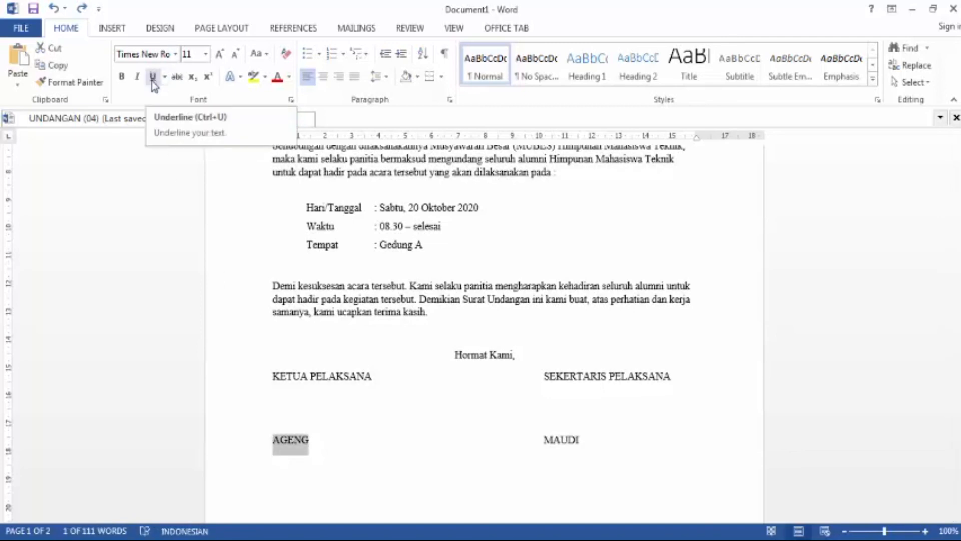
left_click(153, 78)
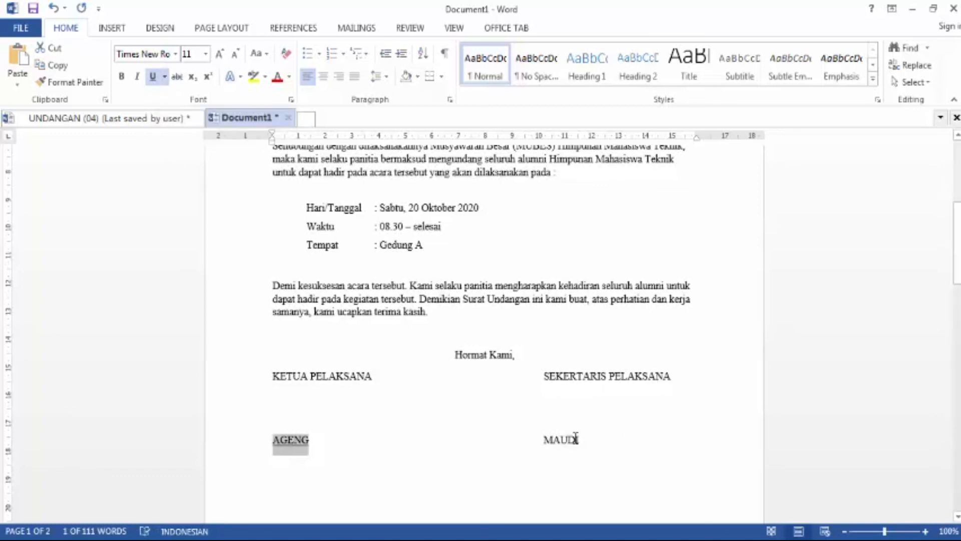
left_click_drag(579, 438, 545, 441)
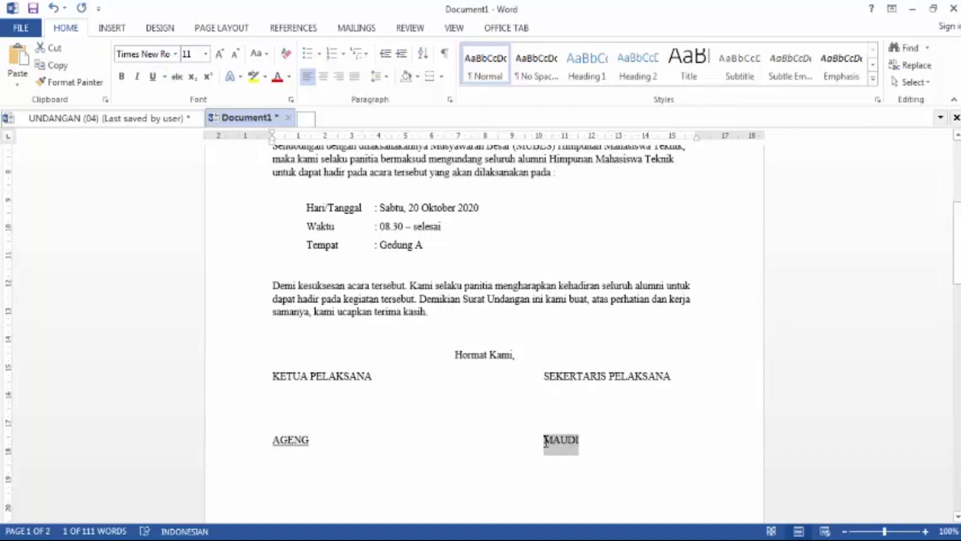
key("ctrl+u")
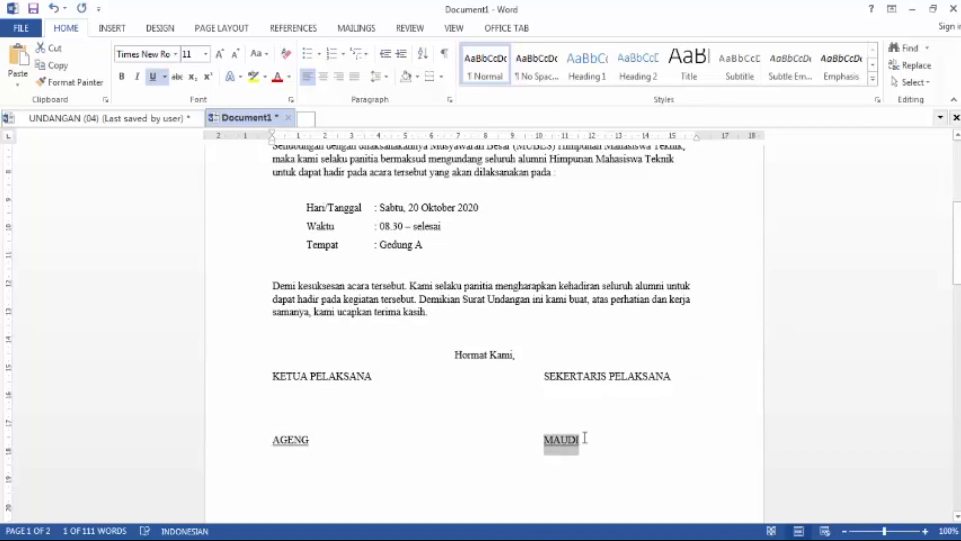
Step: Make both underlined signatory names bold
left_click(585, 438)
left_click_drag(579, 439, 541, 442)
left_click(122, 76)
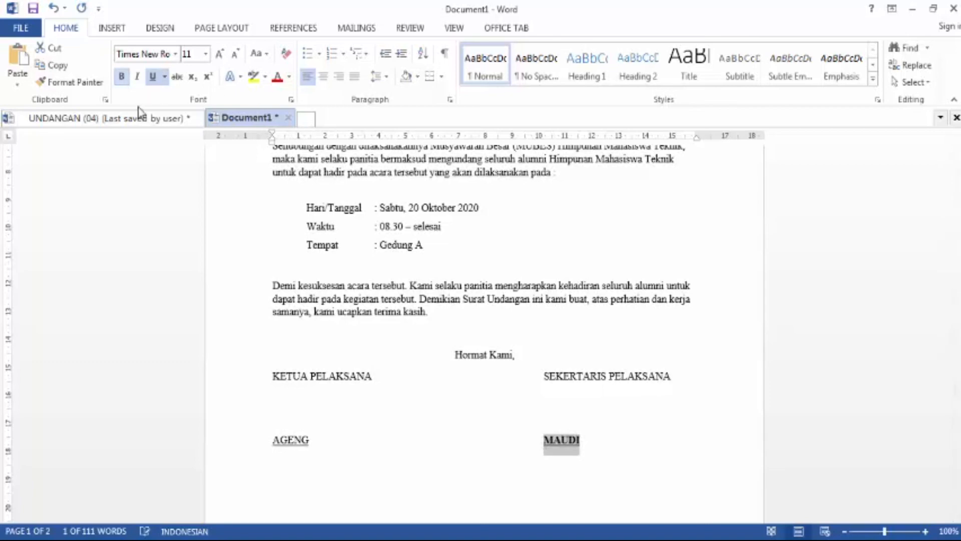
left_click_drag(311, 440, 268, 441)
key("ctrl+b")
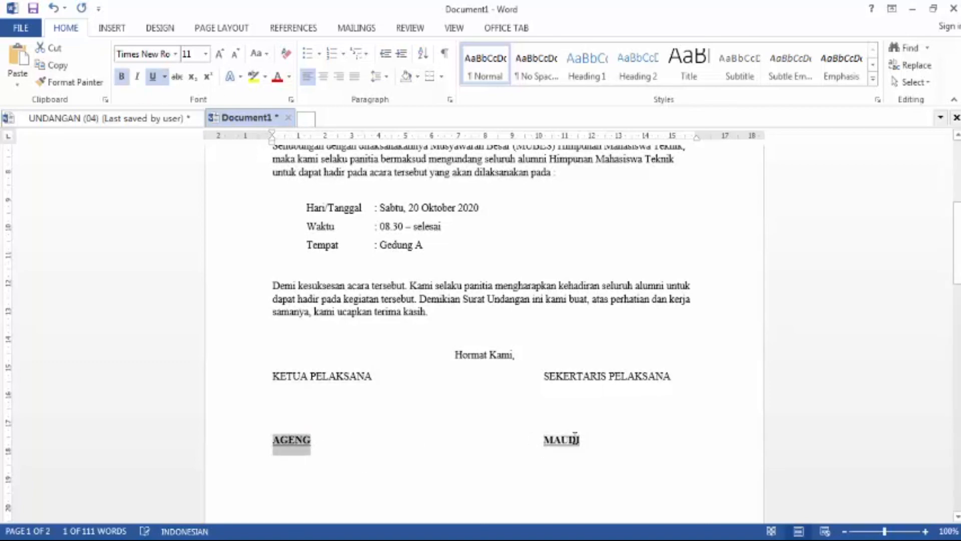
Step: Remove bold and underline from the NIM line below the first signatory name
key("Down")
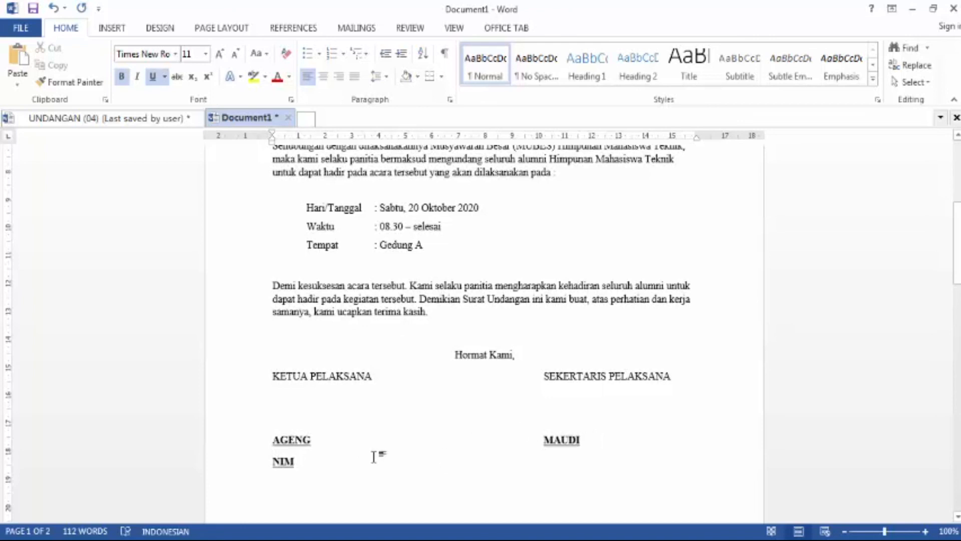
double_click(283, 461)
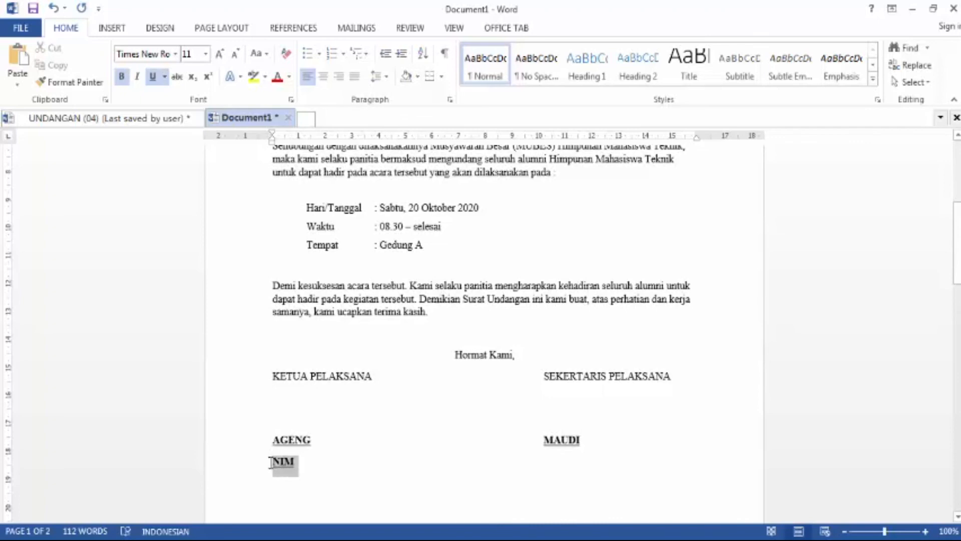
left_click(121, 76)
left_click(152, 76)
left_click(314, 465)
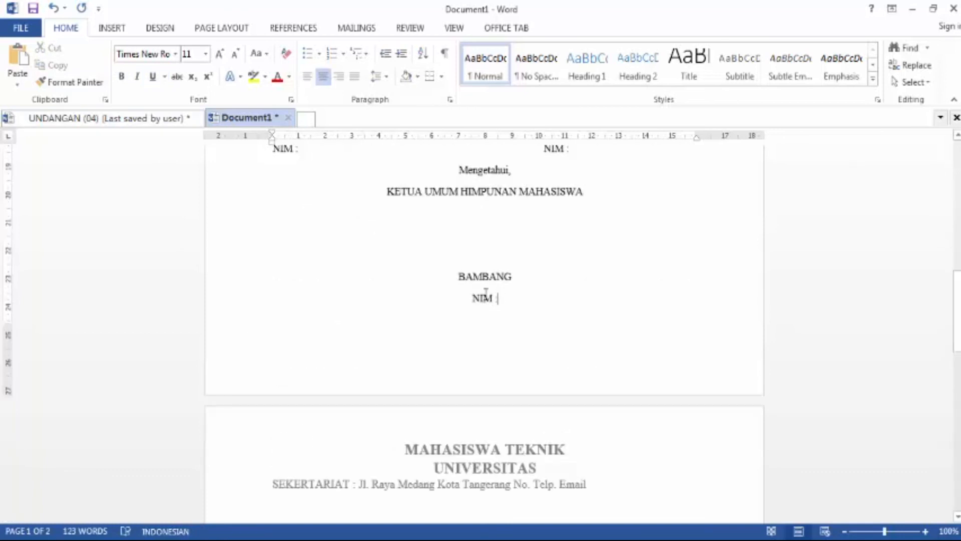
Step: Remove the space after the paragraph between the BAMBANG name and its NIM line
left_click_drag(486, 295, 455, 278)
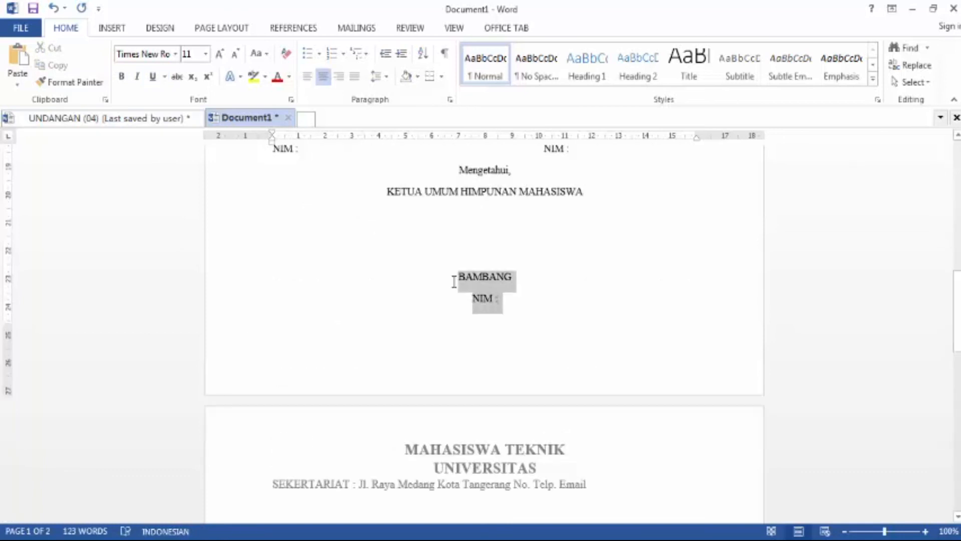
left_click(502, 258)
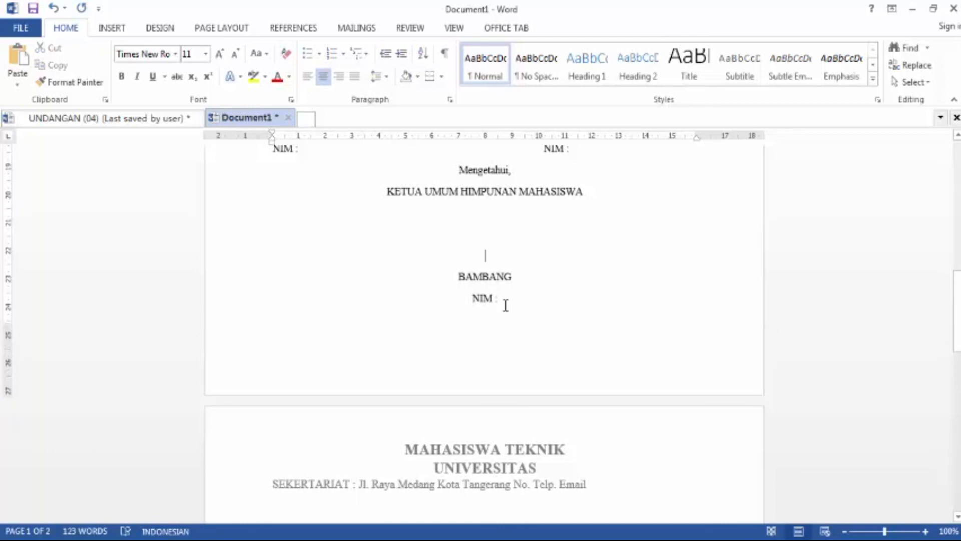
left_click_drag(503, 299, 457, 274)
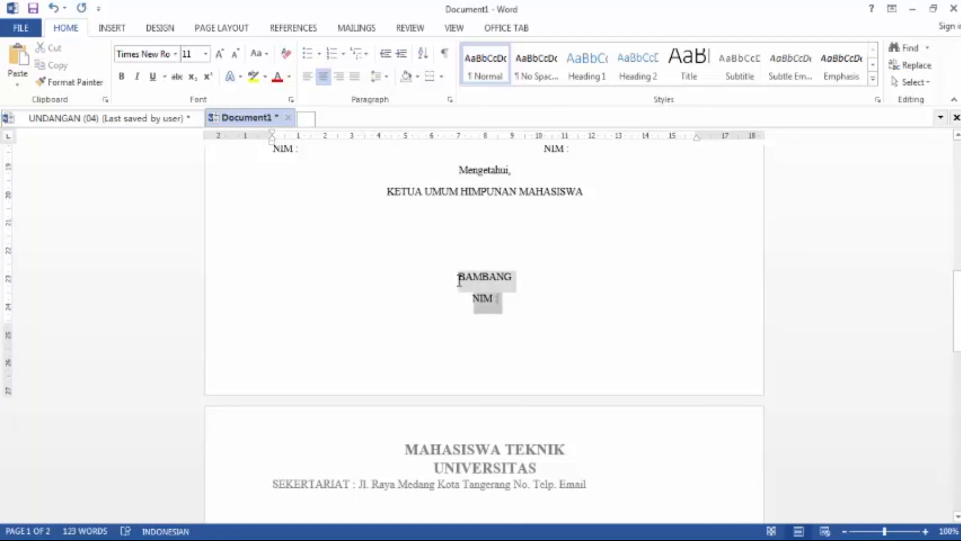
left_click(378, 76)
left_click(435, 238)
left_click(478, 260)
Step: Remove the space after the paragraphs of the AGENG and MAUDI name lines so their NIM lines sit directly below
scroll(475, 262, "up", 2)
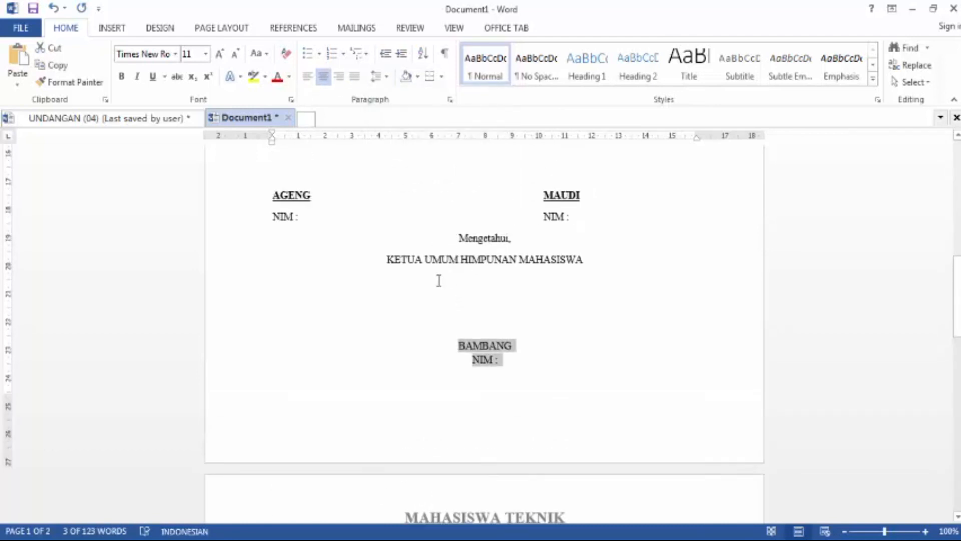
left_click_drag(579, 220, 277, 203)
left_click(385, 77)
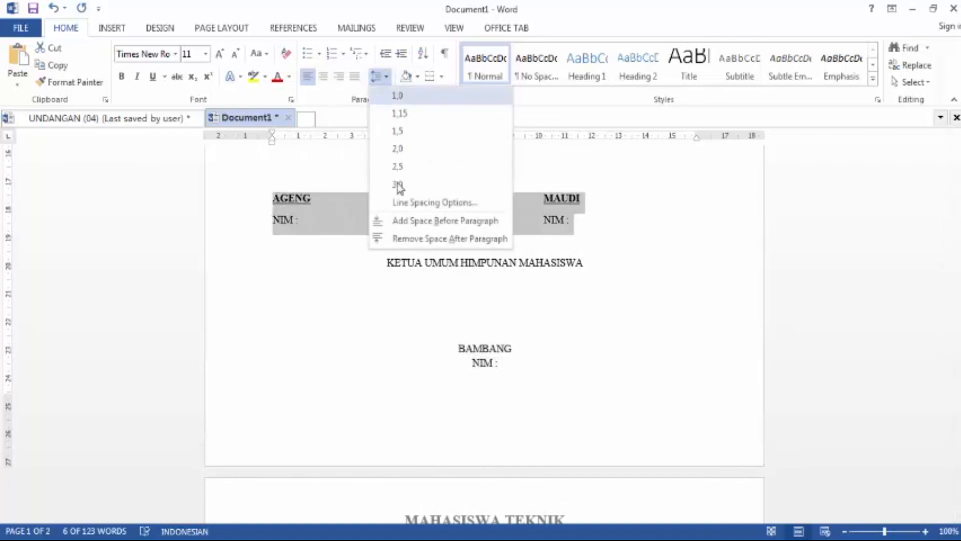
left_click(431, 239)
left_click(486, 290)
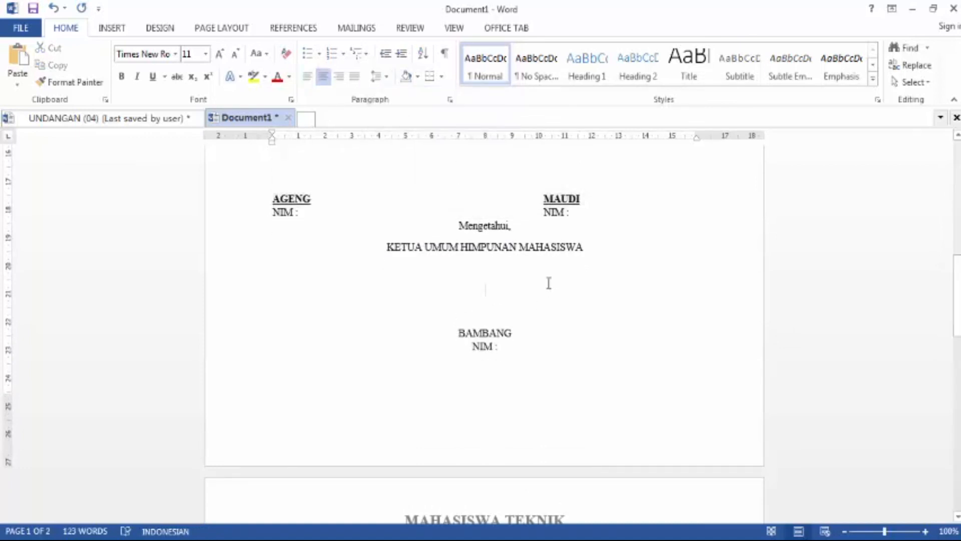
Step: Make the BAMBANG name and its NIM line bold
scroll(548, 281, "up", 3)
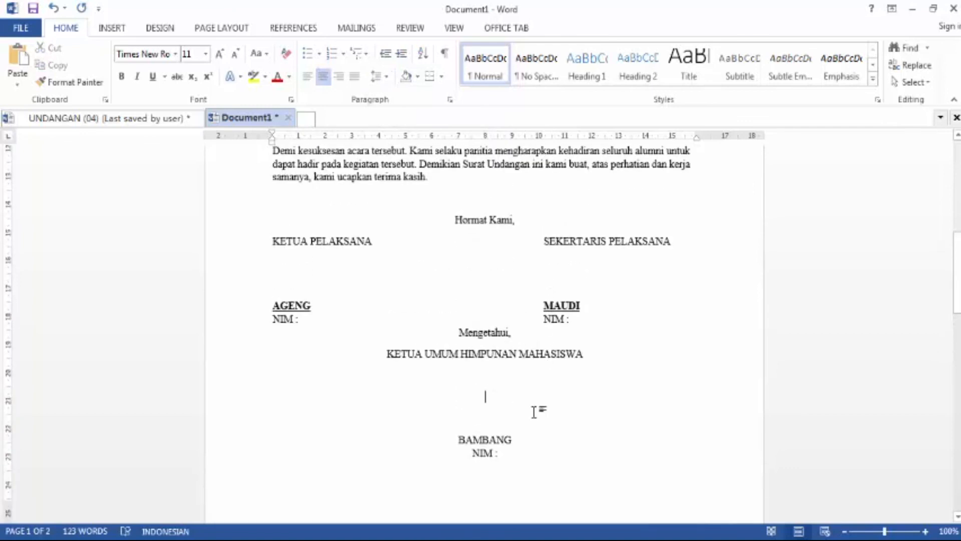
left_click_drag(501, 455, 450, 436)
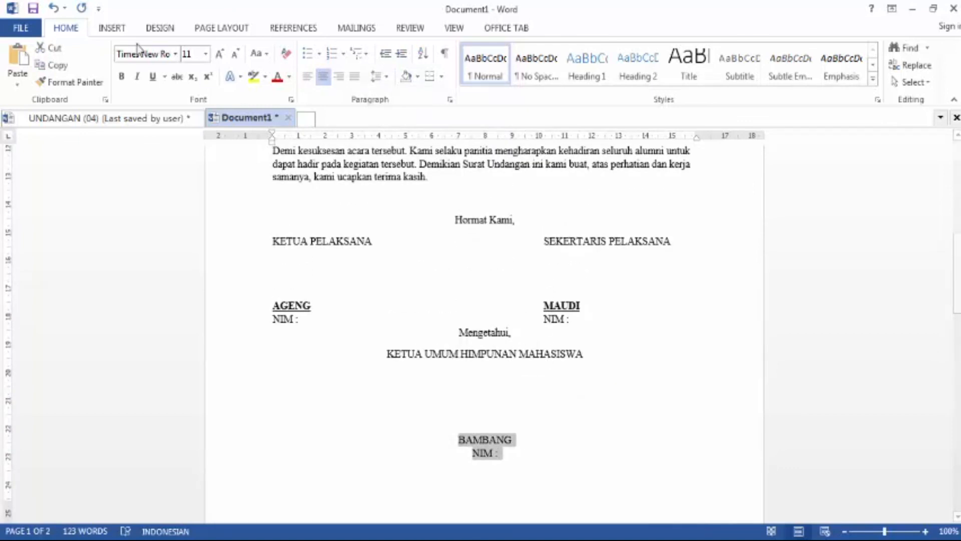
left_click(121, 76)
left_click(500, 428)
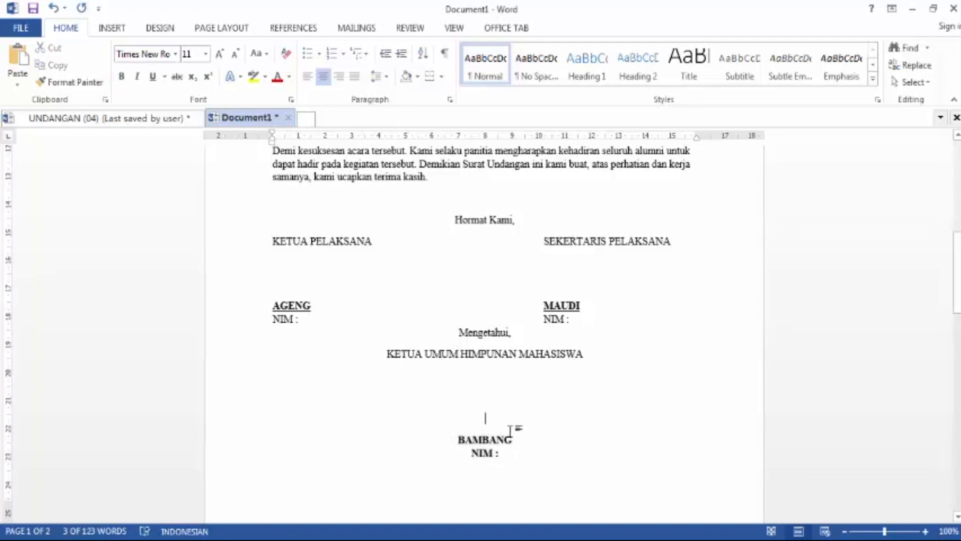
Step: Underline the BAMBANG signatory name
left_click_drag(512, 439, 458, 434)
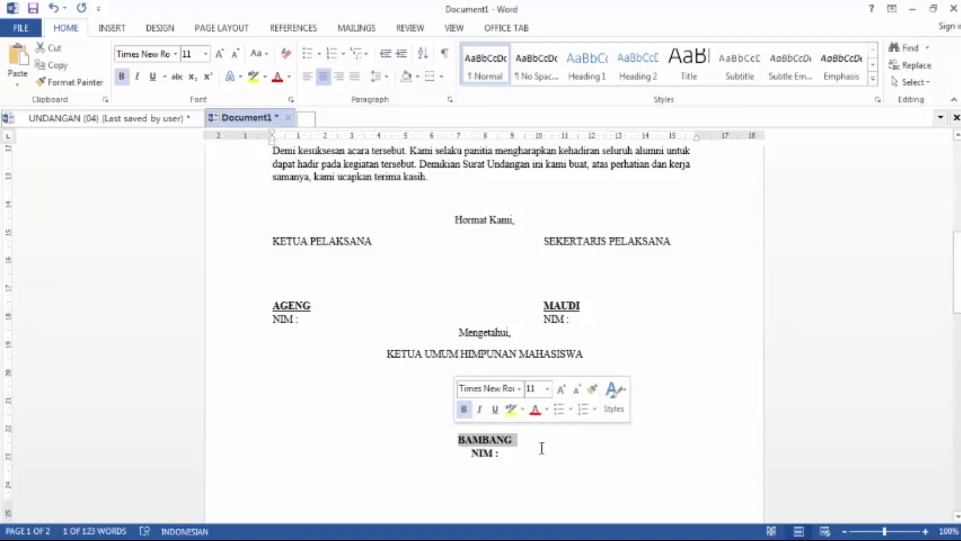
left_click(153, 76)
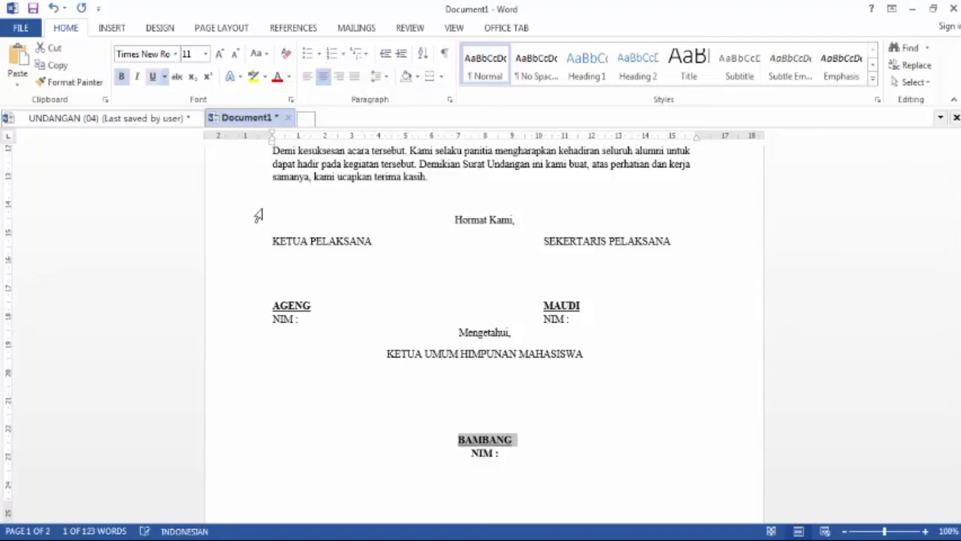
left_click(508, 444)
Step: Try to remove the blank second page by deleting the empty paragraphs after the final NIM line
scroll(508, 444, "up", 15)
scroll(508, 446, "down", 15)
scroll(507, 447, "up", 10)
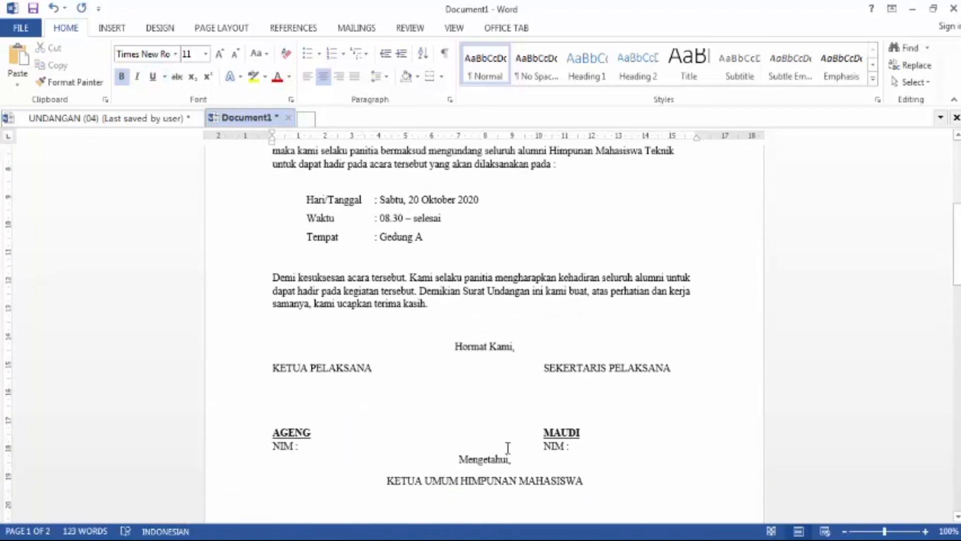
scroll(508, 447, "down", 3)
scroll(507, 447, "down", 10)
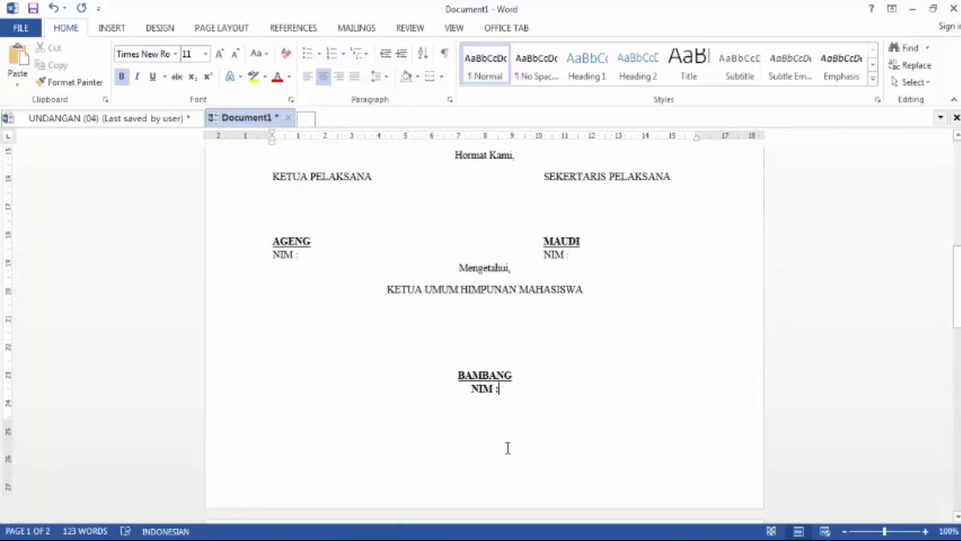
left_click(458, 515)
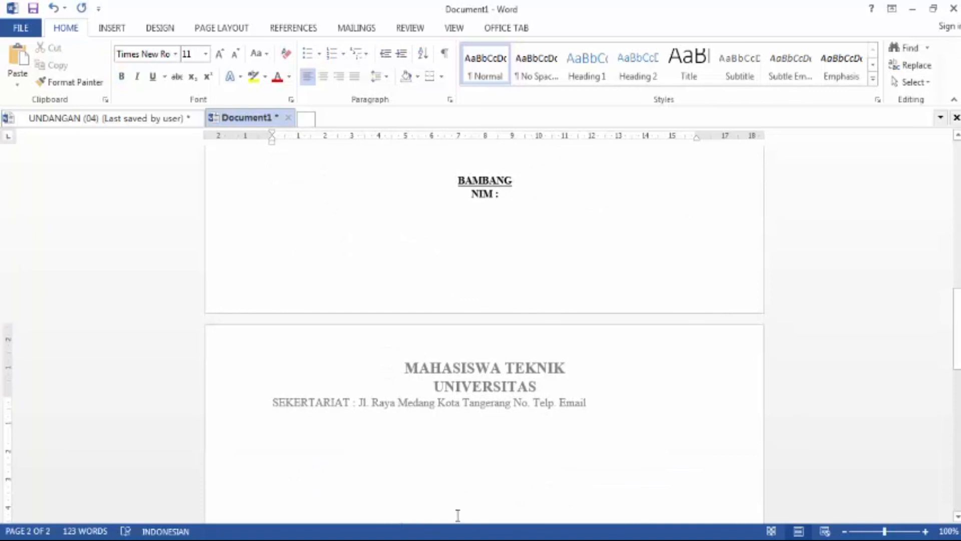
key("BackSpace")
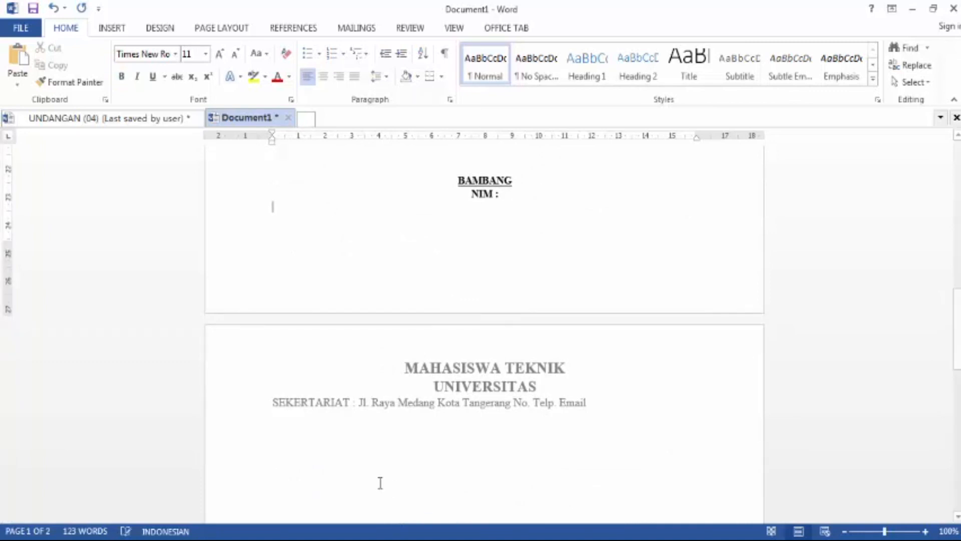
key("BackSpace")
left_click(288, 437)
key("BackSpace")
left_click(288, 451)
key("BackSpace")
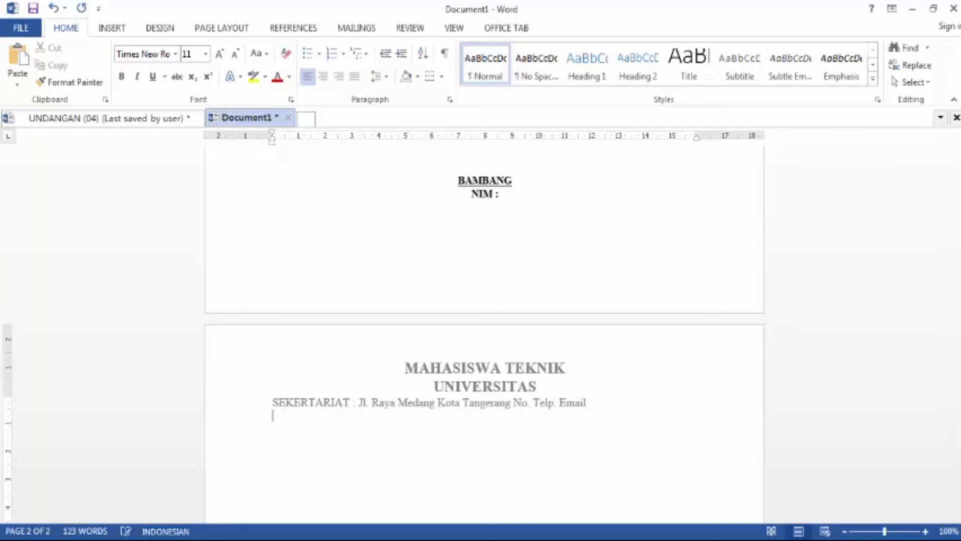
key("BackSpace")
left_click(274, 231)
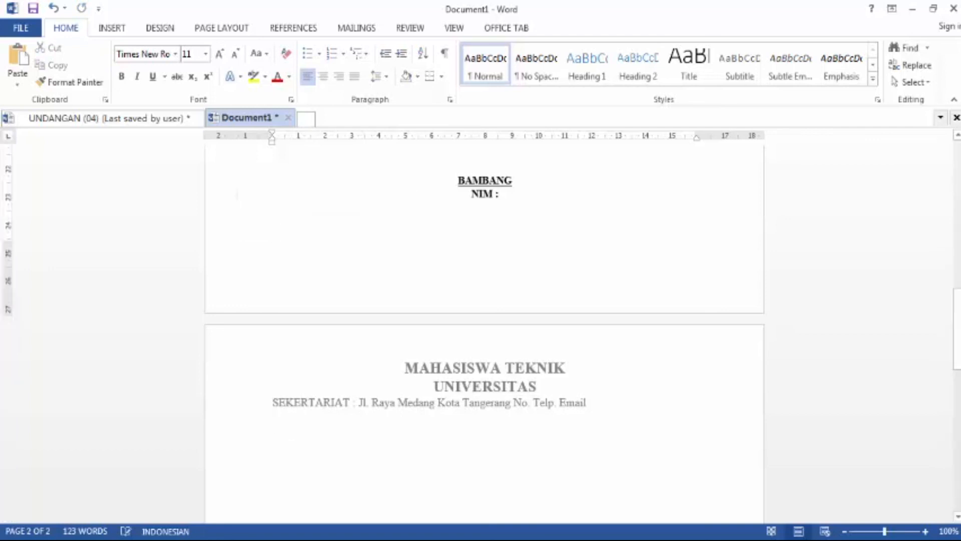
left_click_drag(294, 498, 284, 270)
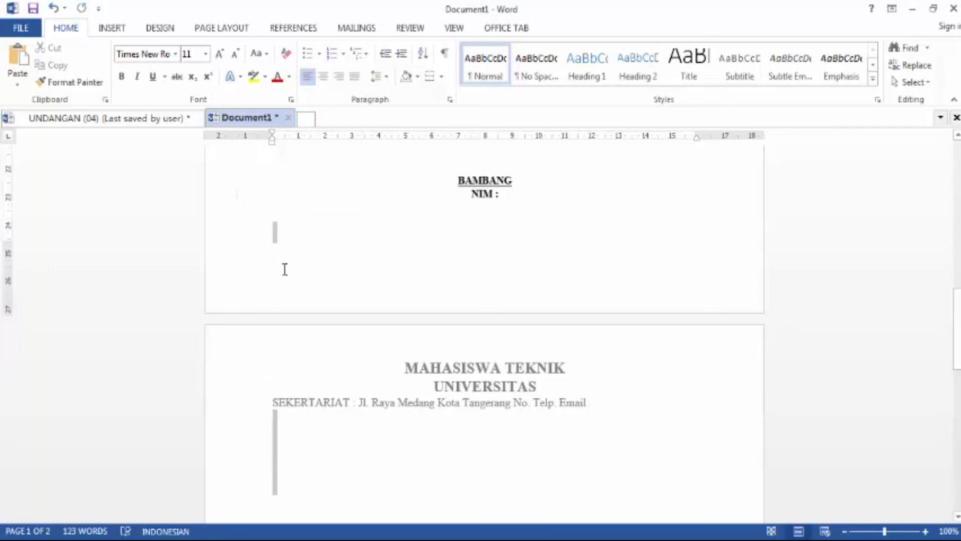
left_click(286, 251)
left_click_drag(290, 507, 279, 227)
left_click(292, 253)
scroll(300, 275, "up", 5)
scroll(302, 280, "up", 10)
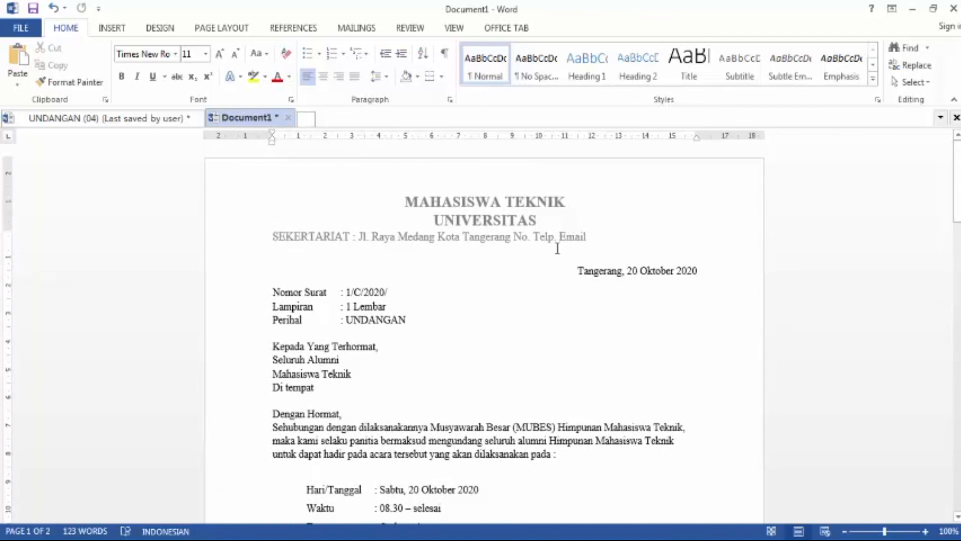
scroll(557, 251, "down", 1)
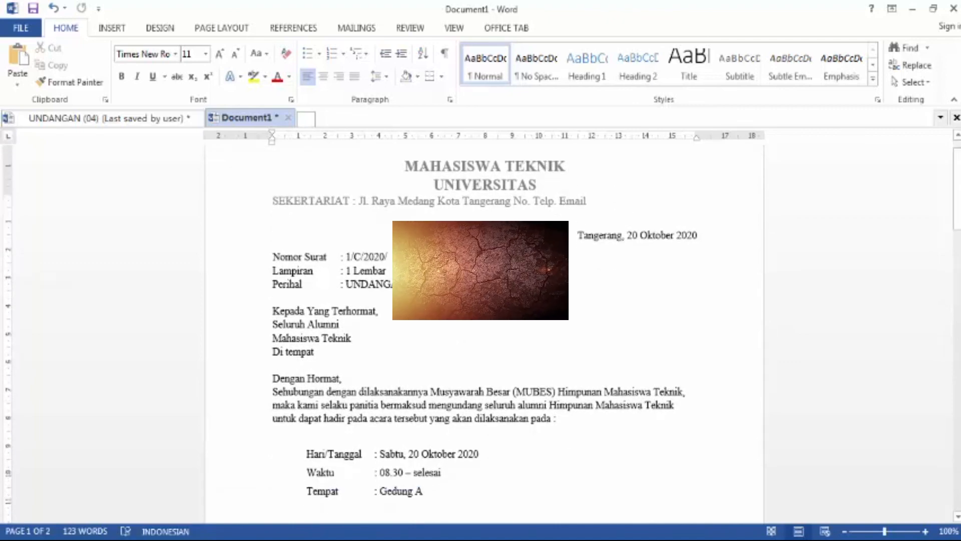